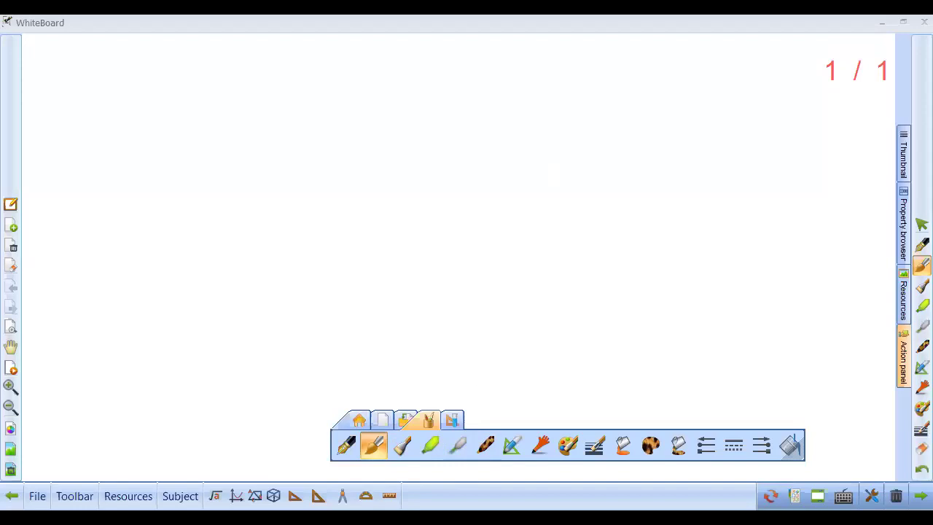
pyautogui.click(358, 420)
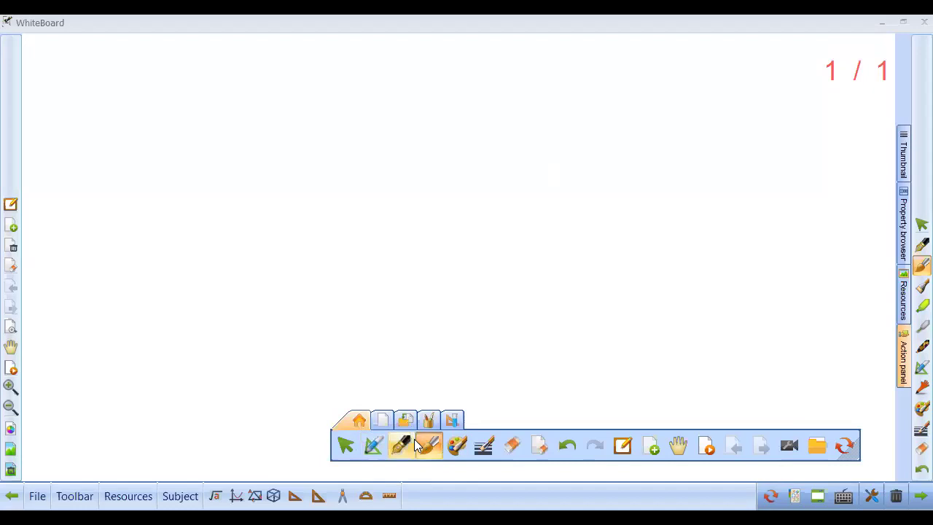
pyautogui.click(428, 420)
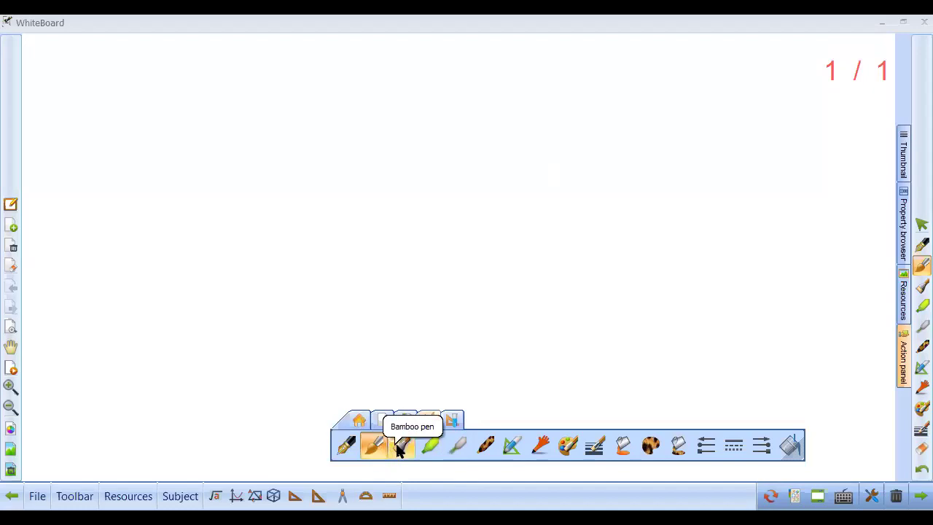
pyautogui.click(509, 446)
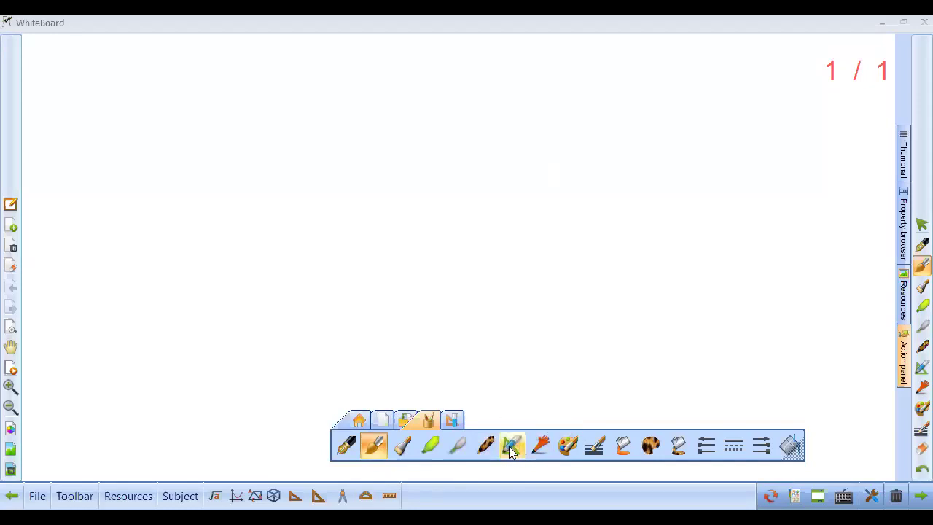
pyautogui.click(568, 446)
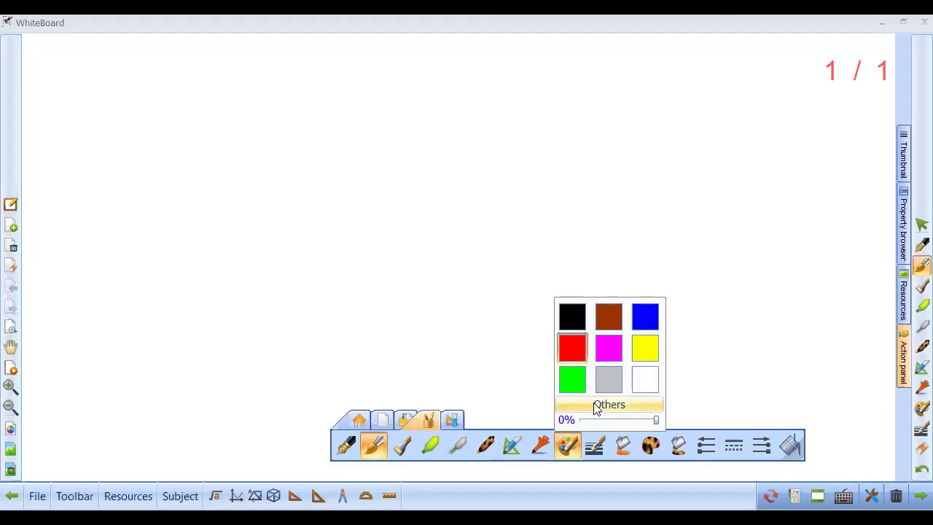
pyautogui.click(593, 405)
pyautogui.click(468, 350)
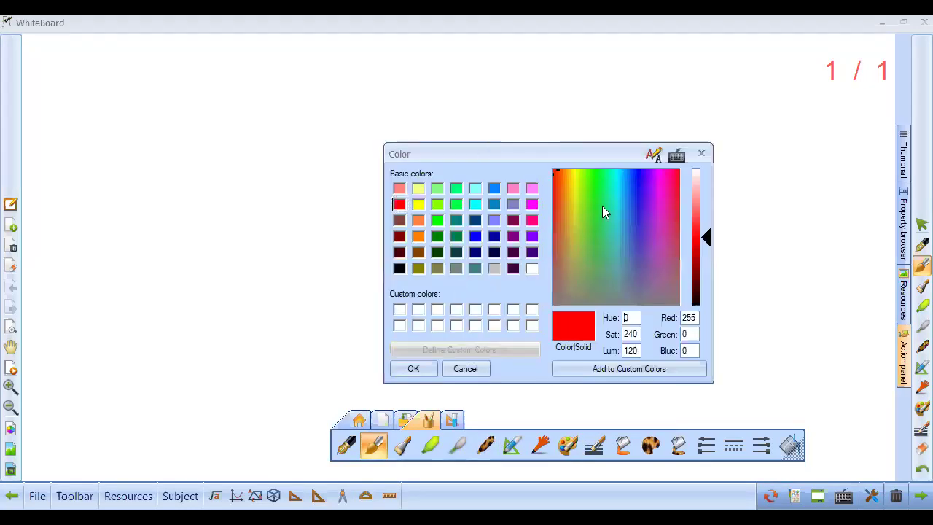
pyautogui.click(471, 369)
# Set the line width to 4, write a red "ABC" with the Smooth pen, and draw a long right-pointing arrow beneath it
pyautogui.click(594, 445)
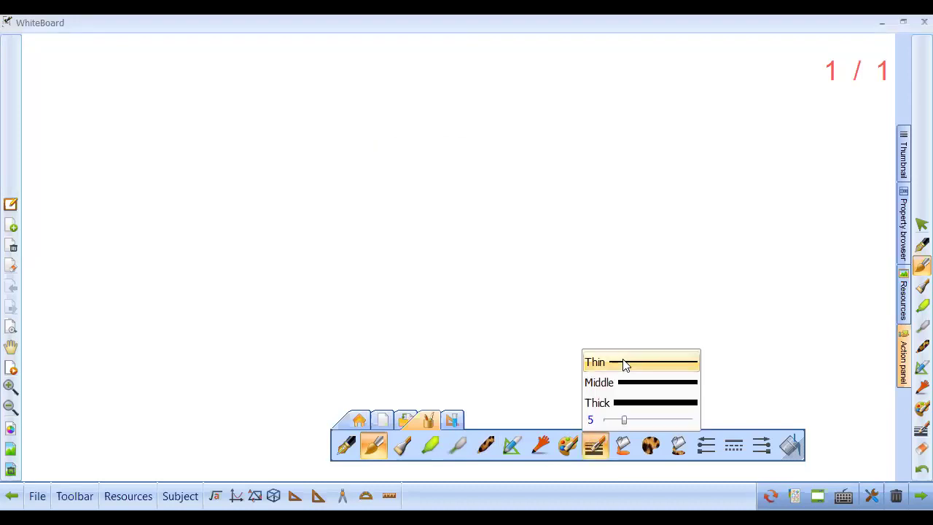
pyautogui.moveTo(623, 421); pyautogui.dragTo(619, 421)
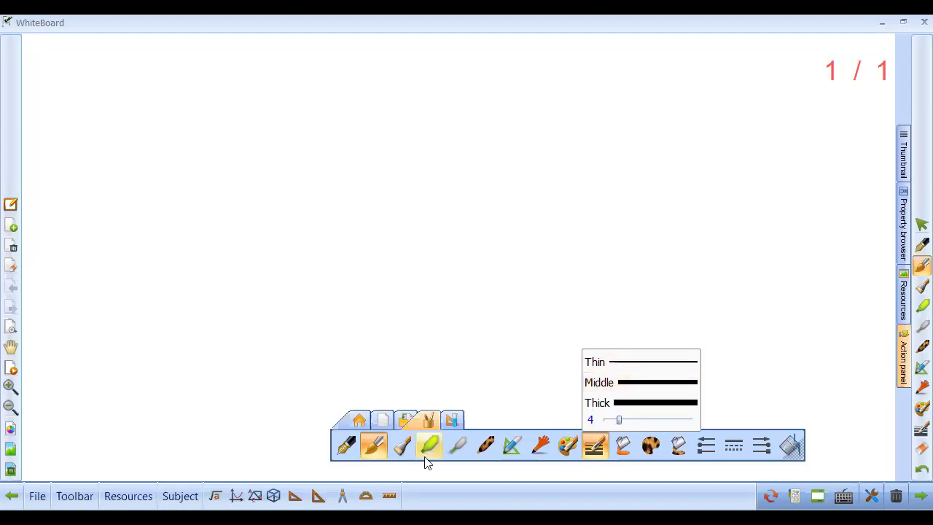
pyautogui.click(346, 451)
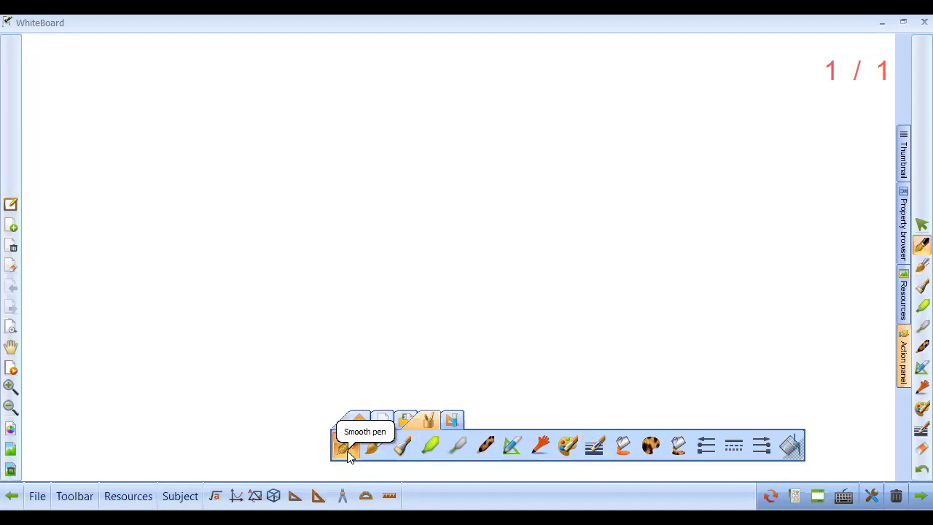
pyautogui.moveTo(242, 211); pyautogui.dragTo(231, 286)
pyautogui.moveTo(242, 211); pyautogui.dragTo(265, 295)
pyautogui.moveTo(264, 258); pyautogui.dragTo(234, 260)
pyautogui.moveTo(286, 207); pyautogui.dragTo(294, 274)
pyautogui.moveTo(292, 211); pyautogui.dragTo(318, 268)
pyautogui.moveTo(375, 206); pyautogui.dragTo(434, 241)
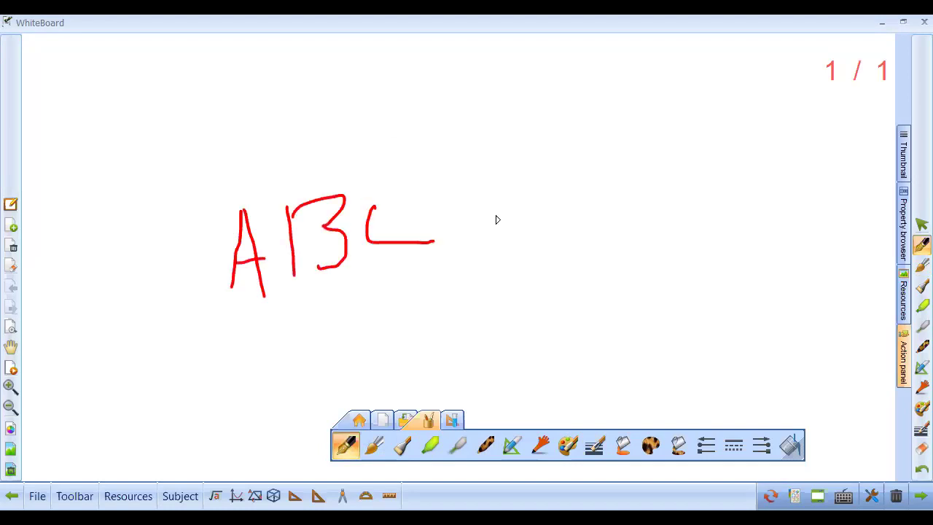
pyautogui.moveTo(222, 318); pyautogui.dragTo(654, 280)
pyautogui.moveTo(605, 270)
pyautogui.mouseDown()
pyautogui.moveTo(655, 280)
pyautogui.moveTo(652, 302)
pyautogui.mouseUp()
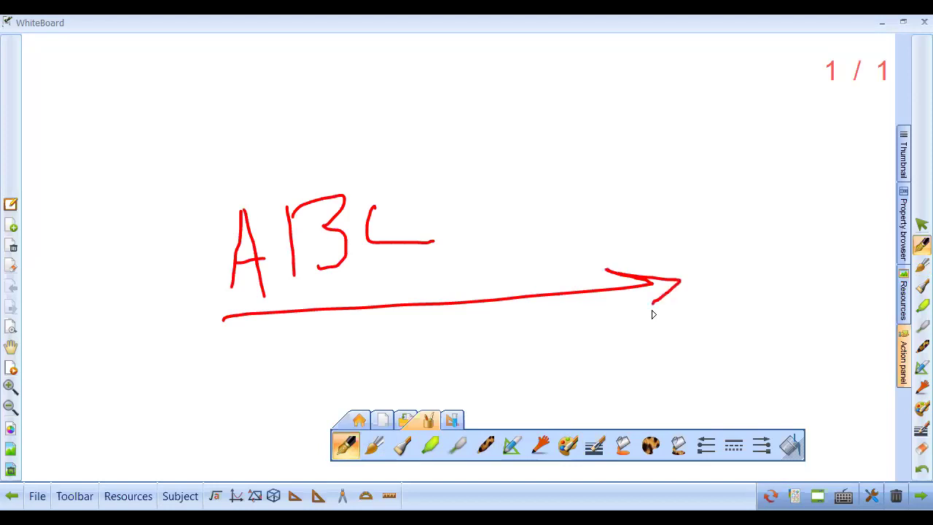
# Change the pen colour to green and draw a right-pointing arrow above the letters
pyautogui.click(569, 446)
pyautogui.click(569, 381)
pyautogui.moveTo(257, 134); pyautogui.dragTo(490, 118)
pyautogui.moveTo(462, 109)
pyautogui.mouseDown()
pyautogui.moveTo(503, 113)
pyautogui.moveTo(485, 135)
pyautogui.mouseUp()
# With the line width set to Thick, draw a green arrow above the thin one and a circle near the page's upper right
pyautogui.click(605, 455)
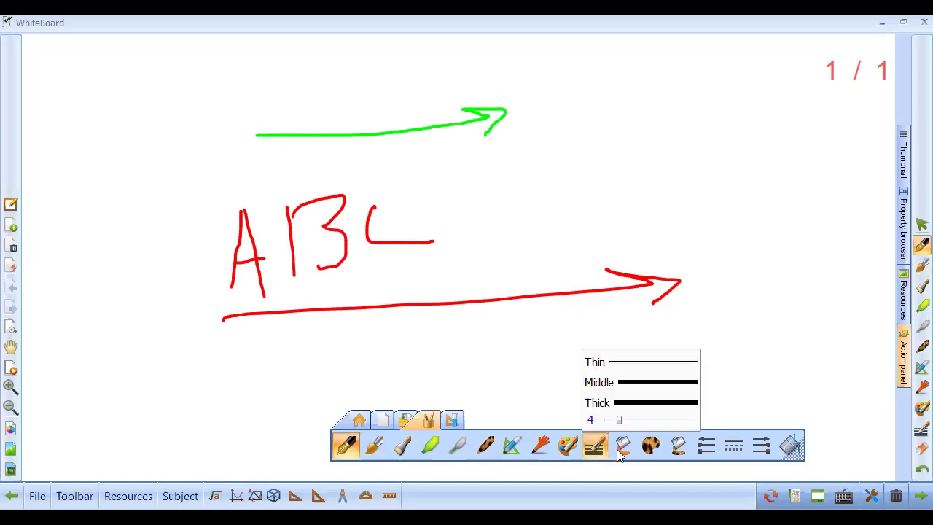
pyautogui.click(619, 403)
pyautogui.moveTo(204, 108)
pyautogui.mouseDown()
pyautogui.moveTo(354, 107)
pyautogui.moveTo(394, 117)
pyautogui.mouseUp()
pyautogui.moveTo(642, 106)
pyautogui.mouseDown()
pyautogui.moveTo(602, 170)
pyautogui.moveTo(639, 106)
pyautogui.mouseUp()
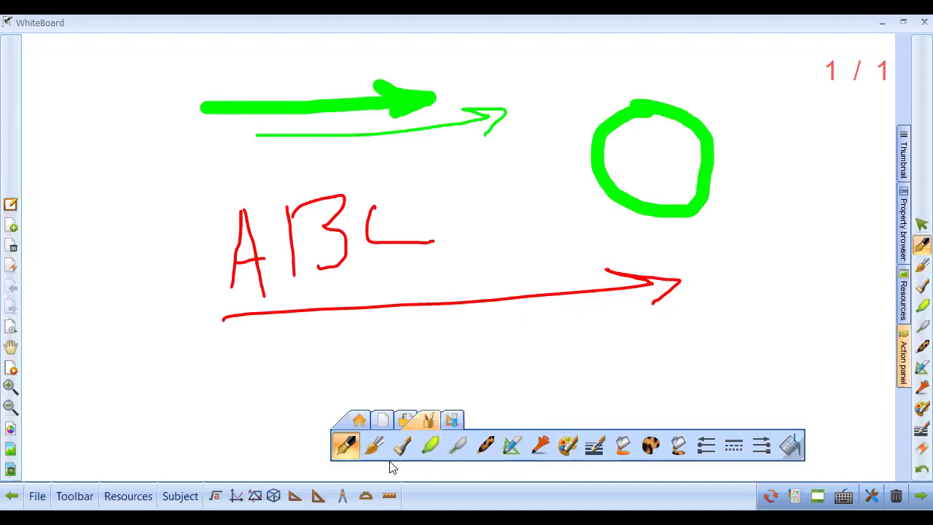
# Using the shape-recognition pen in thin red, draw two triangles, an ellipse and an angle on the page's left side, and a rectangle on its right
pyautogui.click(512, 451)
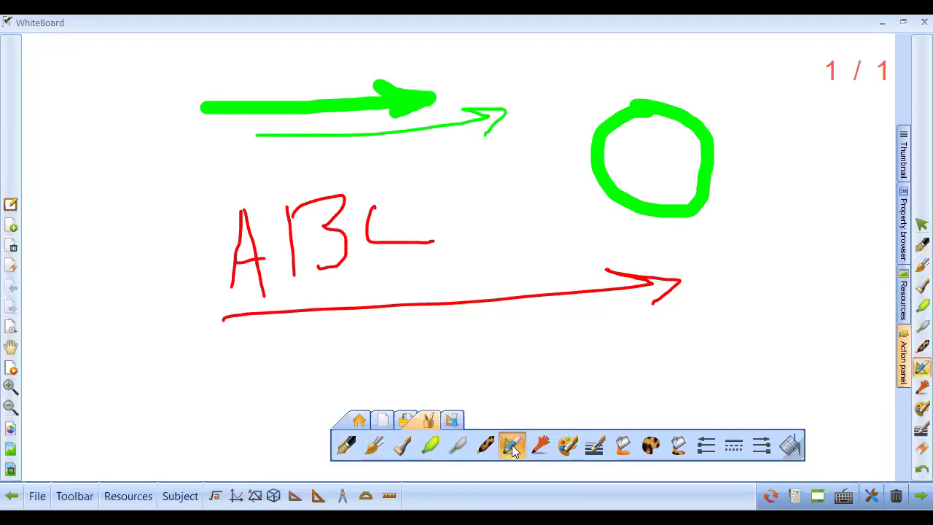
pyautogui.click(594, 445)
pyautogui.click(615, 364)
pyautogui.click(568, 446)
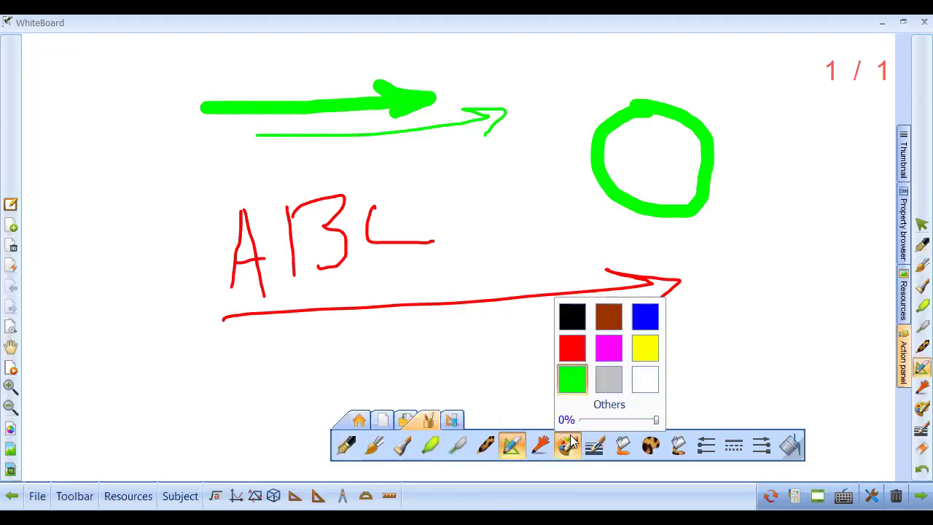
pyautogui.click(574, 351)
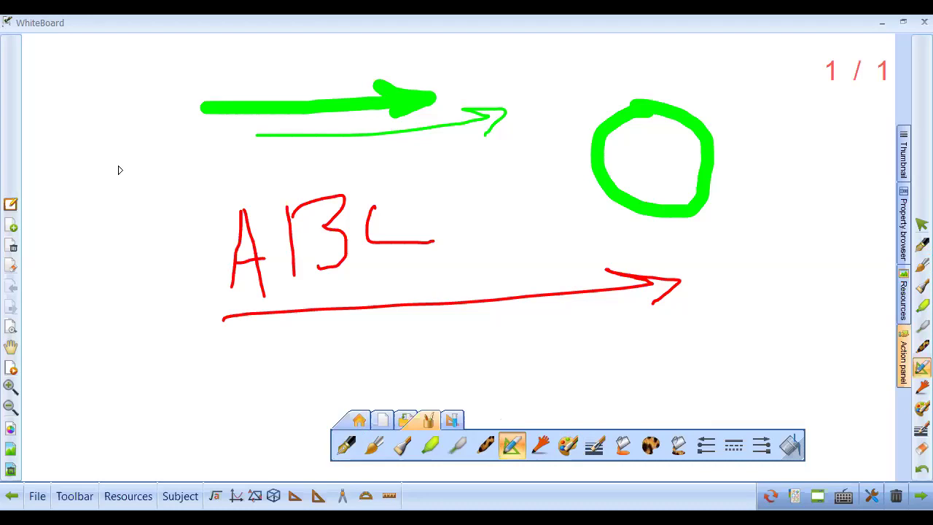
pyautogui.moveTo(102, 229)
pyautogui.mouseDown()
pyautogui.moveTo(119, 290)
pyautogui.moveTo(102, 229)
pyautogui.mouseUp()
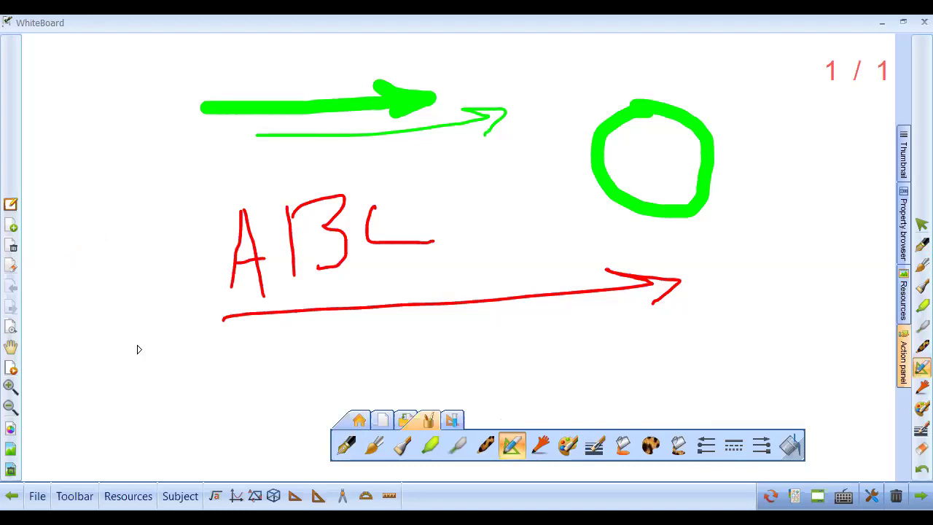
pyautogui.moveTo(116, 118)
pyautogui.mouseDown()
pyautogui.moveTo(123, 188)
pyautogui.moveTo(106, 119)
pyautogui.mouseUp()
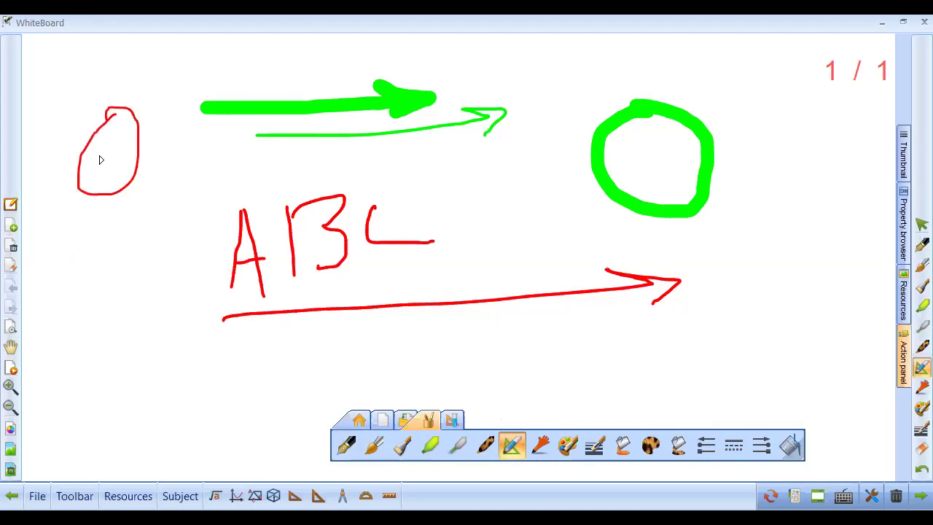
pyautogui.moveTo(110, 312)
pyautogui.mouseDown()
pyautogui.moveTo(81, 343)
pyautogui.moveTo(109, 309)
pyautogui.mouseUp()
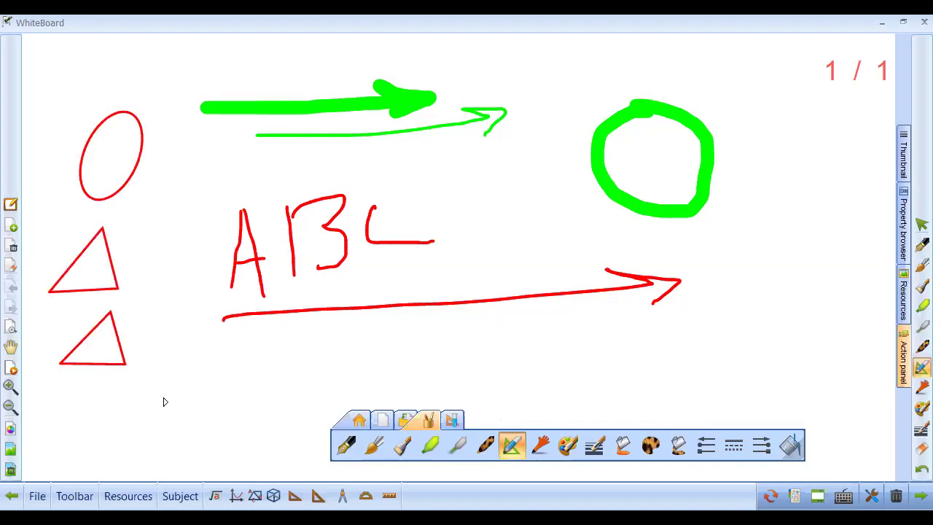
pyautogui.moveTo(213, 365)
pyautogui.mouseDown()
pyautogui.moveTo(156, 403)
pyautogui.moveTo(235, 402)
pyautogui.mouseUp()
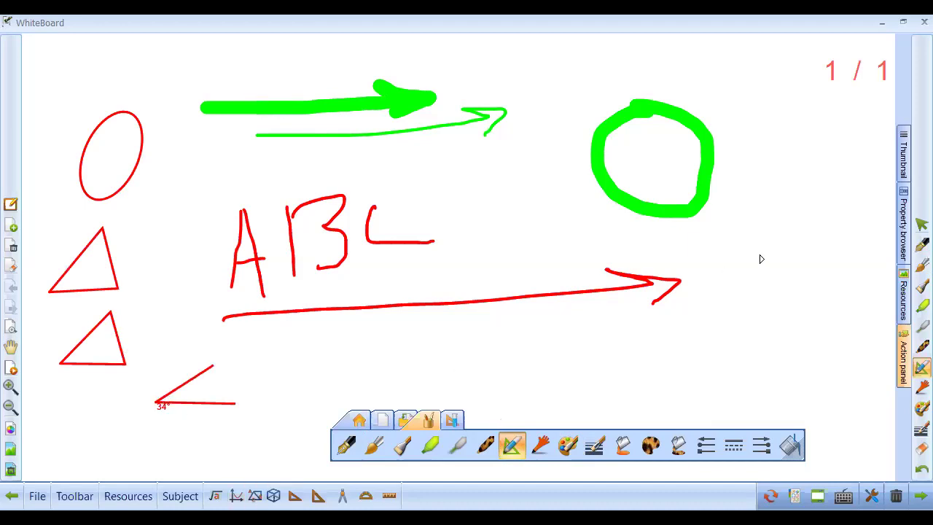
pyautogui.moveTo(753, 245)
pyautogui.mouseDown()
pyautogui.moveTo(850, 242)
pyautogui.moveTo(750, 252)
pyautogui.mouseUp()
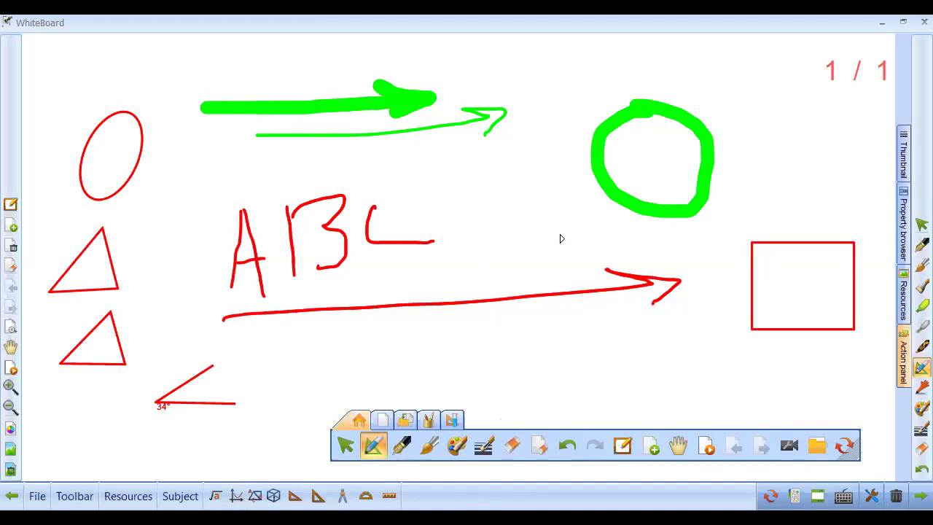
# Select the red rectangle, move it across the page and back to the right side, and rotate it
pyautogui.click(346, 451)
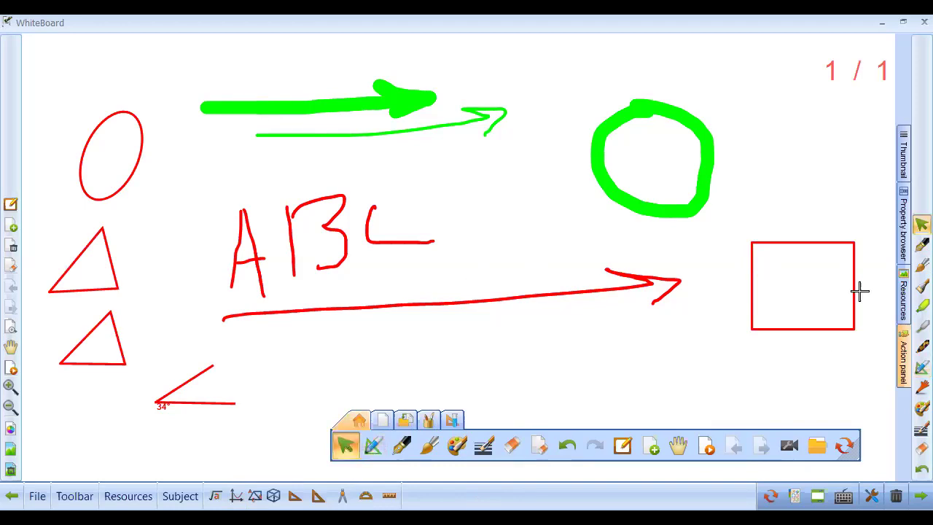
pyautogui.click(808, 319)
pyautogui.moveTo(808, 296); pyautogui.dragTo(108, 113)
pyautogui.moveTo(350, 183); pyautogui.dragTo(852, 242)
pyautogui.moveTo(866, 184); pyautogui.dragTo(726, 303)
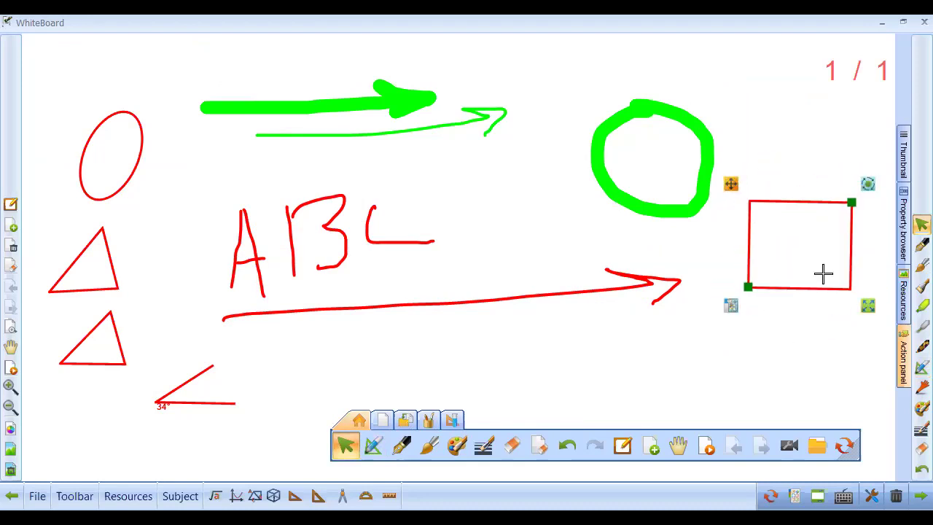
# Enlarge the selected rectangle to roughly twice its size and move it to the middle of the page over the long red arrow
pyautogui.moveTo(869, 309); pyautogui.dragTo(920, 421)
pyautogui.moveTo(808, 304); pyautogui.dragTo(506, 233)
pyautogui.moveTo(583, 286); pyautogui.dragTo(795, 363)
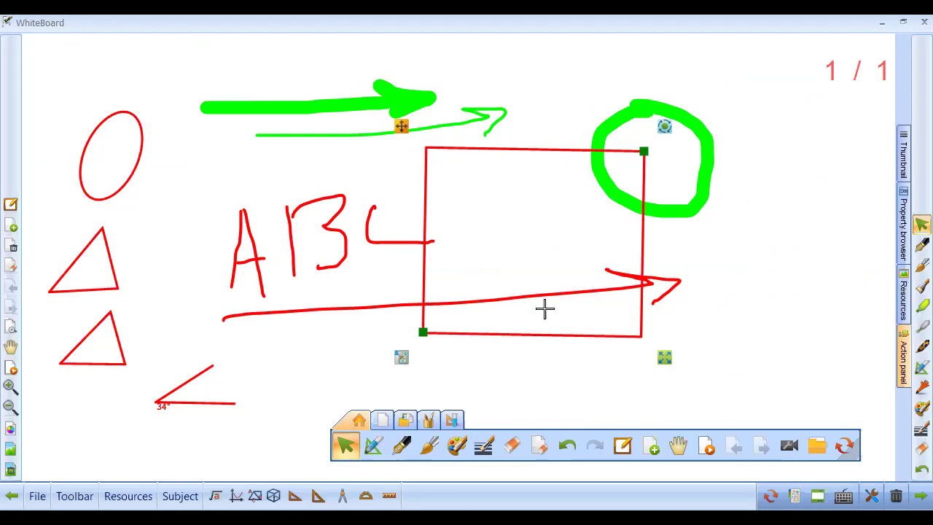
# Create a mirrored copy of the rectangle with the Right mirror option
pyautogui.click(401, 357)
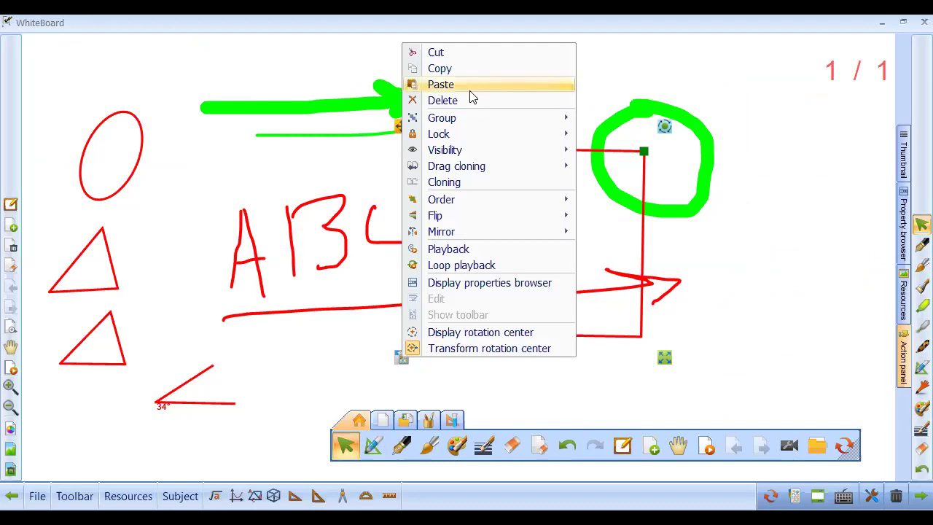
pyautogui.moveTo(492, 149)
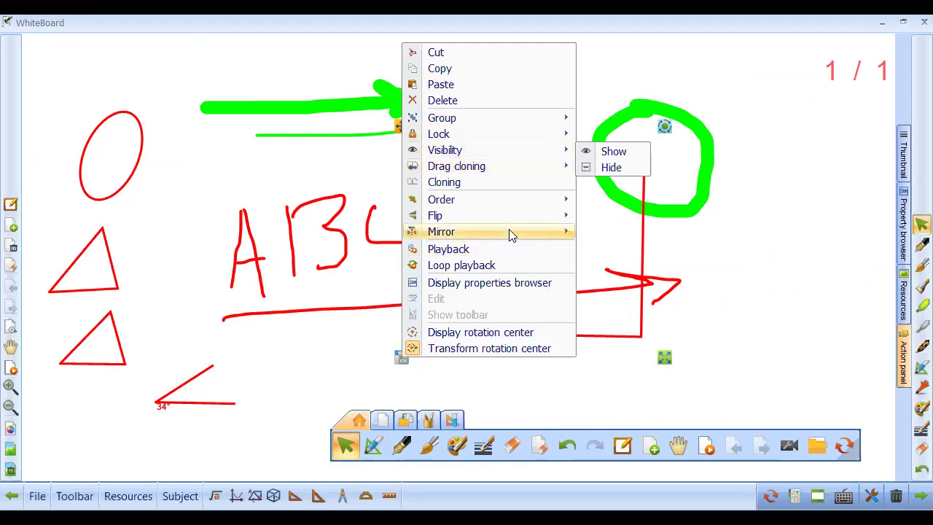
pyautogui.moveTo(509, 231)
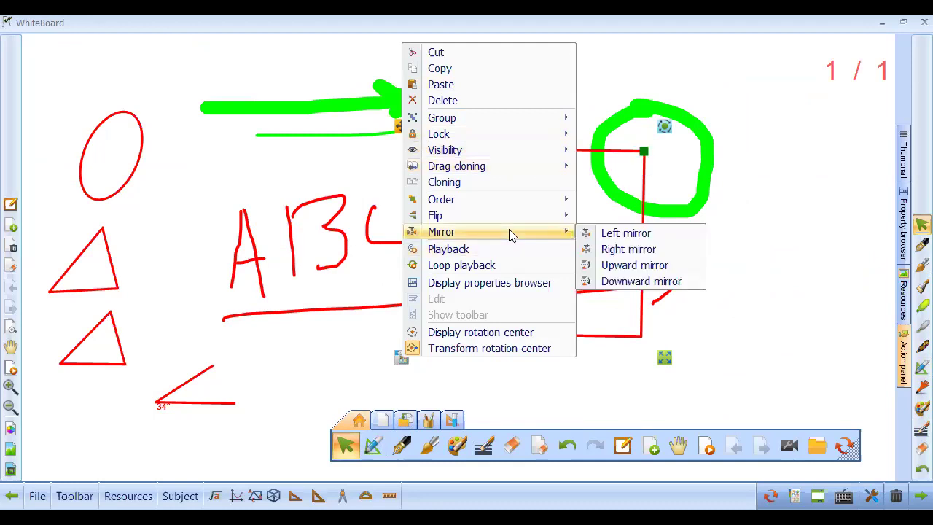
pyautogui.click(609, 249)
pyautogui.click(725, 221)
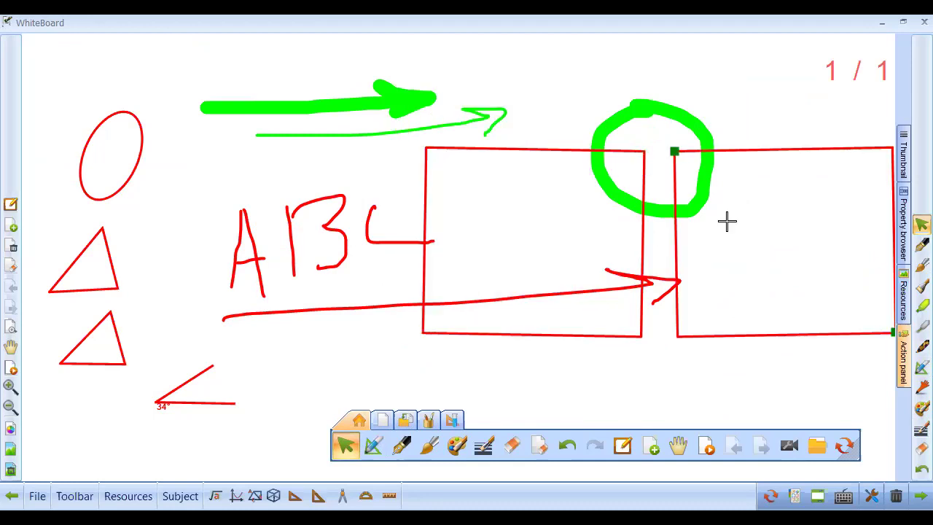
# Move both rectangles and the long red arrow up-left together, and shift the upper triangle with the A's slanted strokes right into the first rectangle
pyautogui.moveTo(562, 397)
pyautogui.mouseDown()
pyautogui.moveTo(731, 245)
pyautogui.moveTo(477, 218)
pyautogui.moveTo(630, 198)
pyautogui.mouseUp()
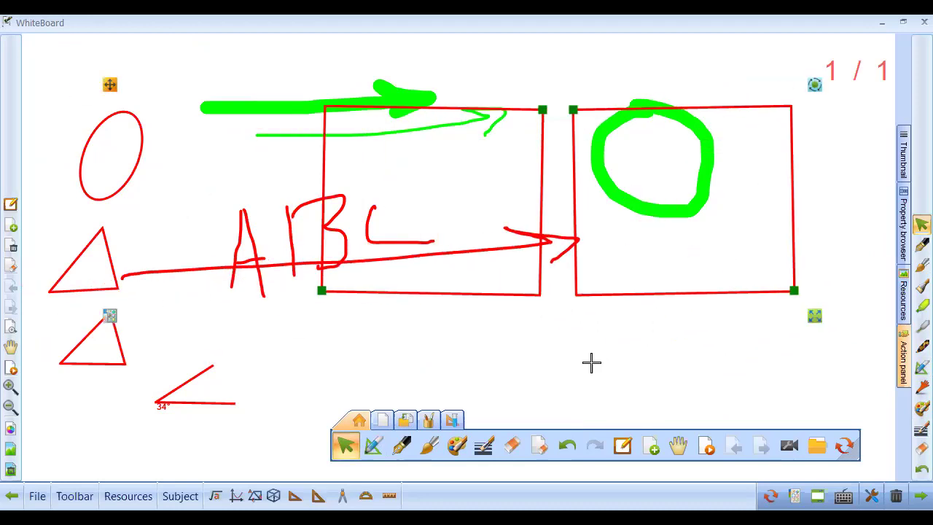
pyautogui.click(526, 357)
pyautogui.moveTo(118, 96)
pyautogui.mouseDown()
pyautogui.moveTo(148, 355)
pyautogui.moveTo(124, 269)
pyautogui.moveTo(247, 245)
pyautogui.mouseUp()
pyautogui.moveTo(88, 264)
pyautogui.mouseDown()
pyautogui.moveTo(422, 233)
pyautogui.moveTo(197, 173)
pyautogui.moveTo(351, 180)
pyautogui.moveTo(353, 167)
pyautogui.mouseUp()
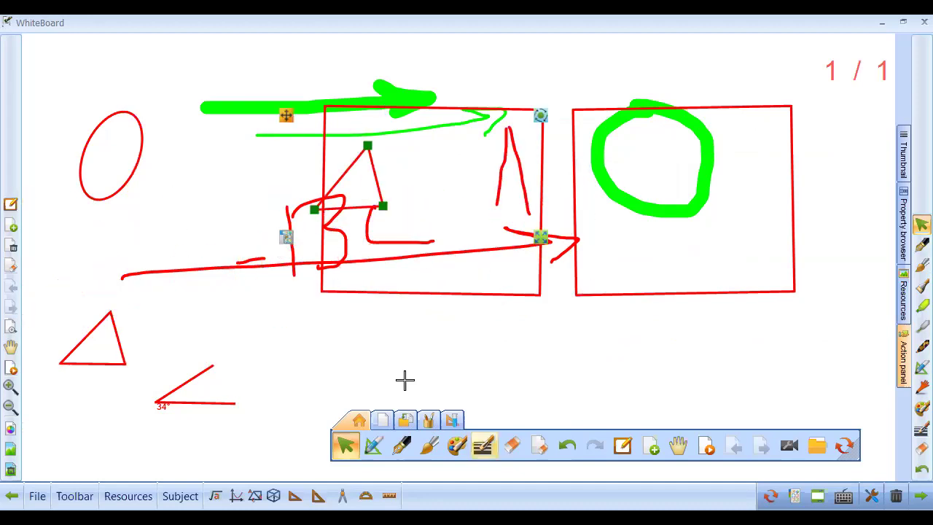
pyautogui.click(426, 344)
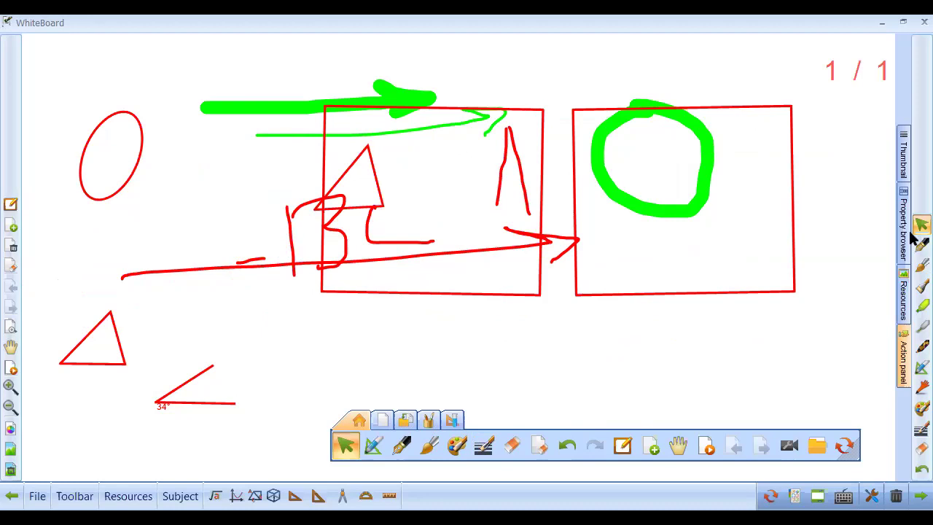
# Add a new black slide and set the pen colour to white
pyautogui.click(904, 169)
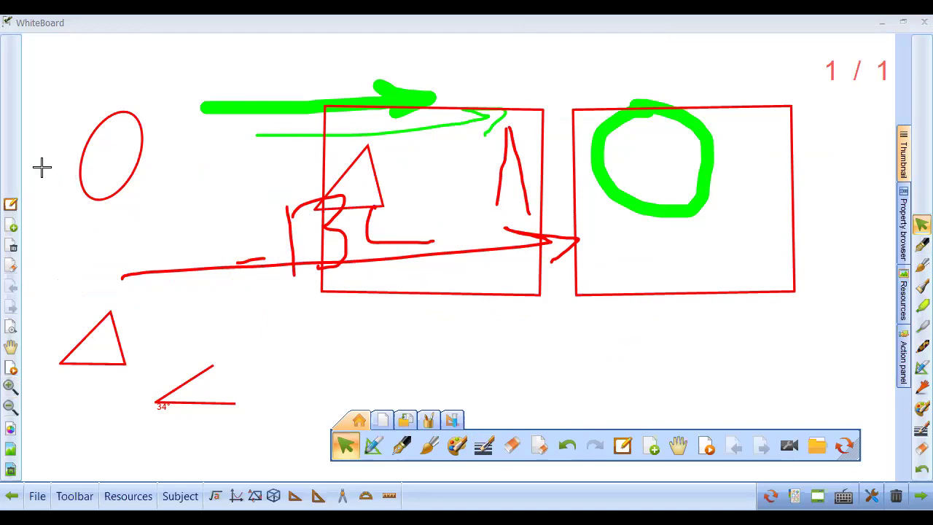
pyautogui.click(11, 228)
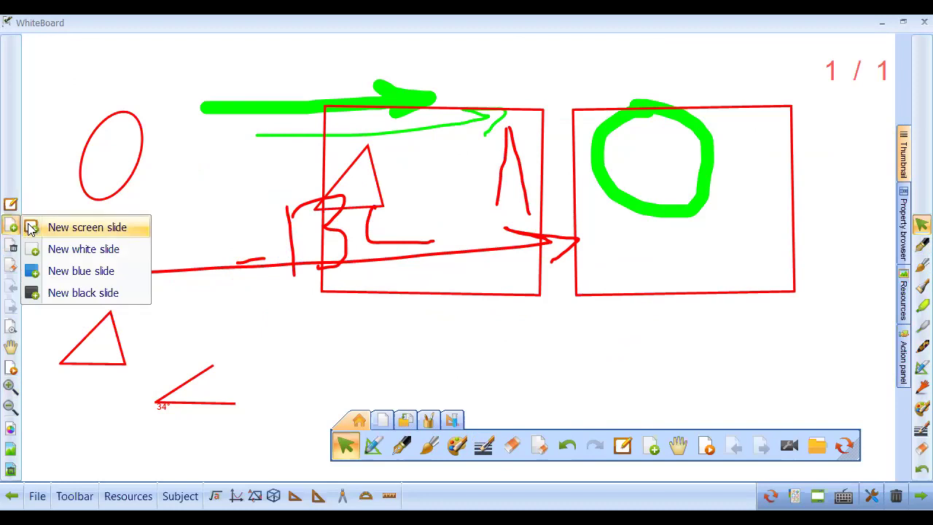
pyautogui.click(69, 291)
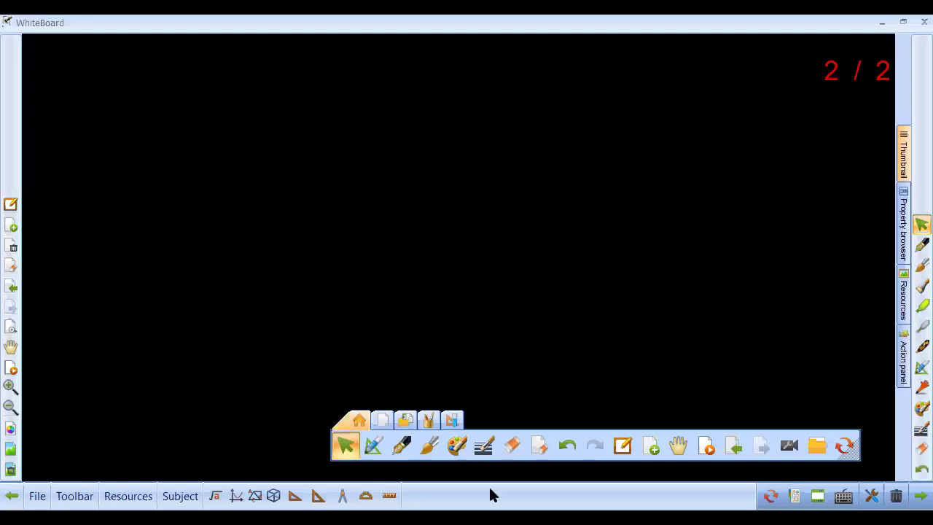
pyautogui.click(456, 446)
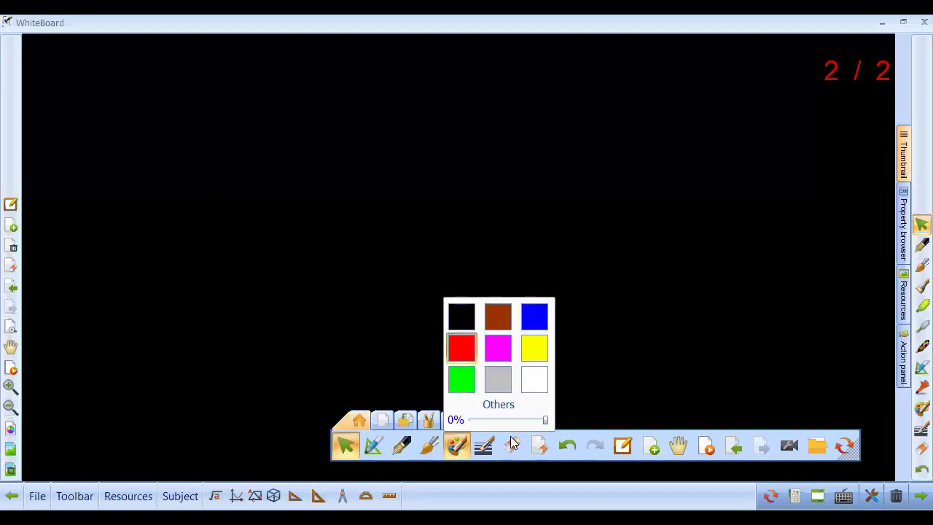
pyautogui.click(532, 377)
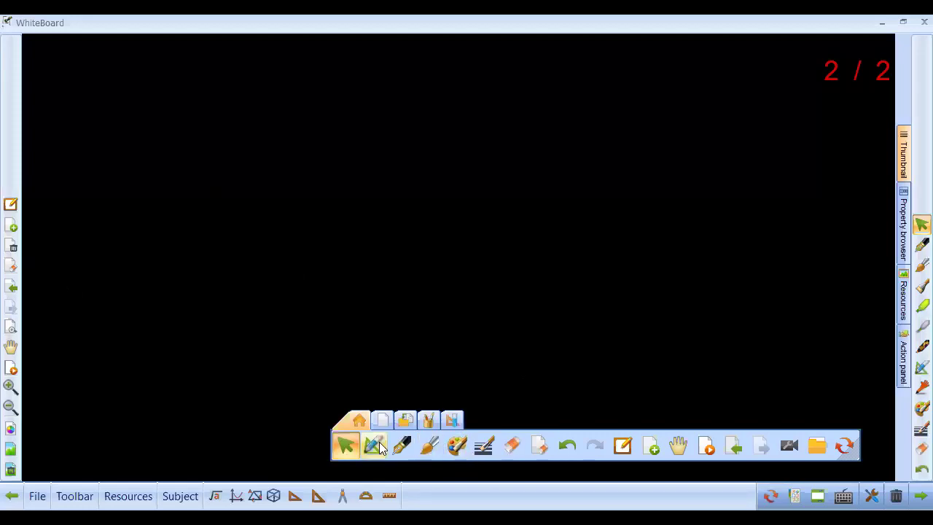
# Handwrite "Hello" with the white pen in the upper part of the black slide and underline it with a long line
pyautogui.click(402, 446)
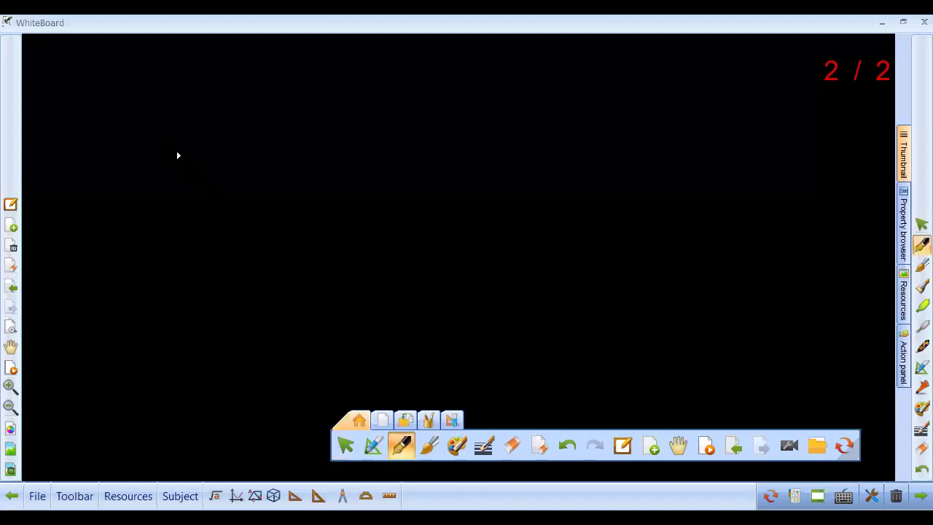
pyautogui.moveTo(179, 147); pyautogui.dragTo(181, 210)
pyautogui.moveTo(181, 187); pyautogui.dragTo(224, 176)
pyautogui.moveTo(211, 144)
pyautogui.mouseDown()
pyautogui.moveTo(227, 207)
pyautogui.moveTo(298, 137)
pyautogui.moveTo(322, 191)
pyautogui.moveTo(357, 197)
pyautogui.moveTo(423, 157)
pyautogui.moveTo(368, 164)
pyautogui.moveTo(363, 175)
pyautogui.mouseUp()
pyautogui.moveTo(155, 236); pyautogui.dragTo(496, 234)
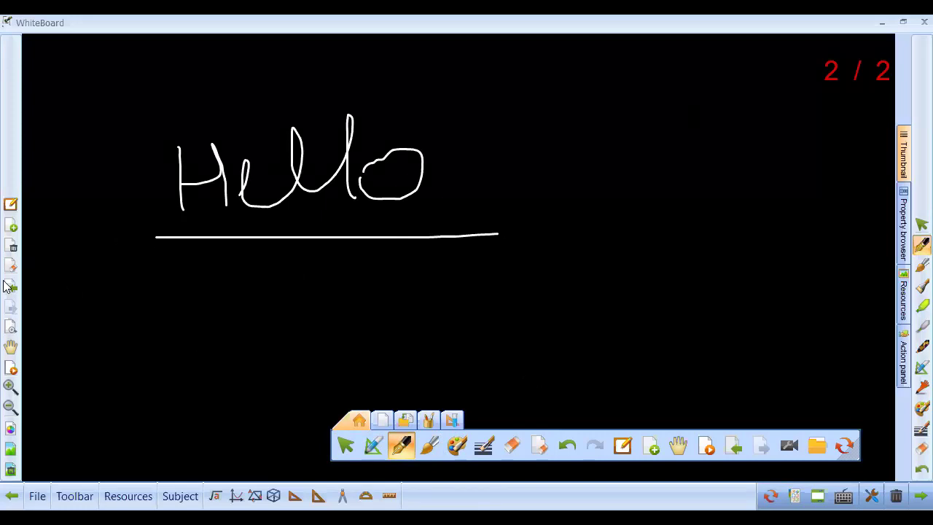
# Add a new blue slide and draw a large open red oval on its left half with the pen
pyautogui.click(12, 227)
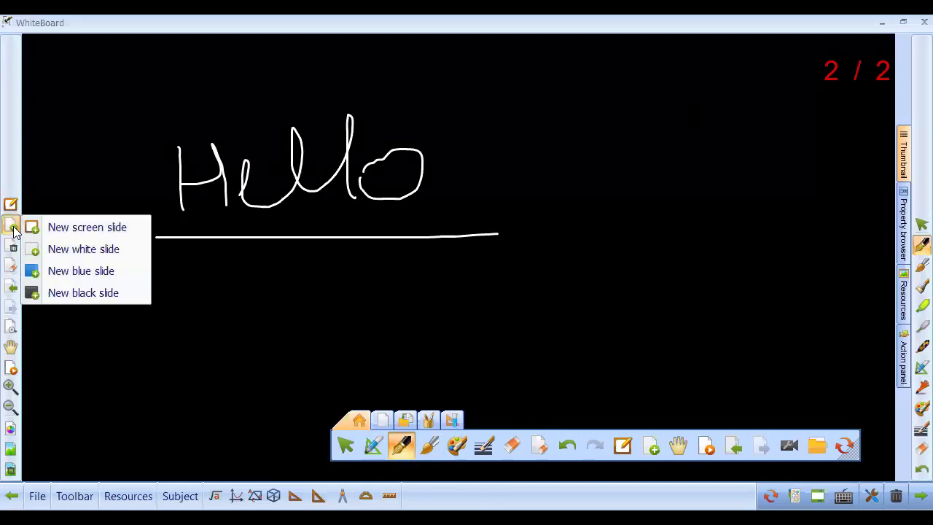
pyautogui.click(76, 271)
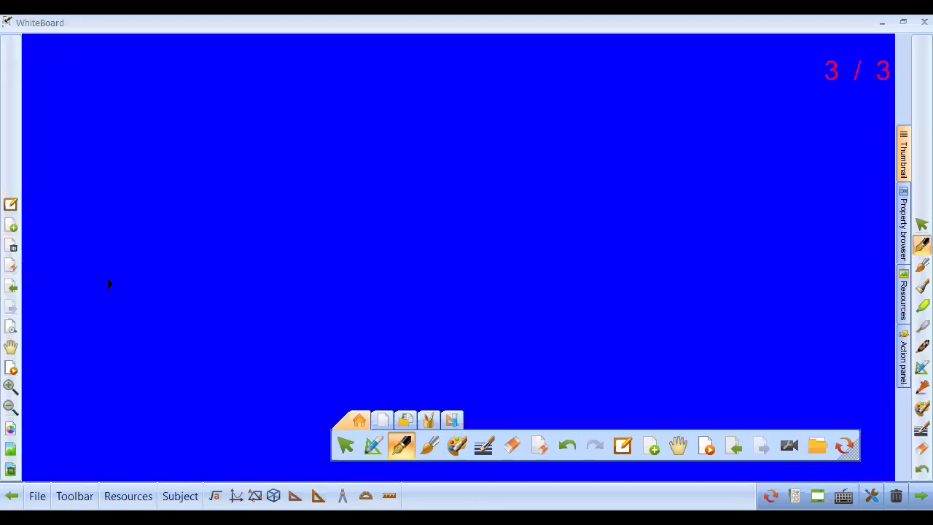
pyautogui.click(457, 444)
pyautogui.click(470, 357)
pyautogui.moveTo(235, 156)
pyautogui.mouseDown()
pyautogui.moveTo(260, 315)
pyautogui.moveTo(240, 186)
pyautogui.mouseUp()
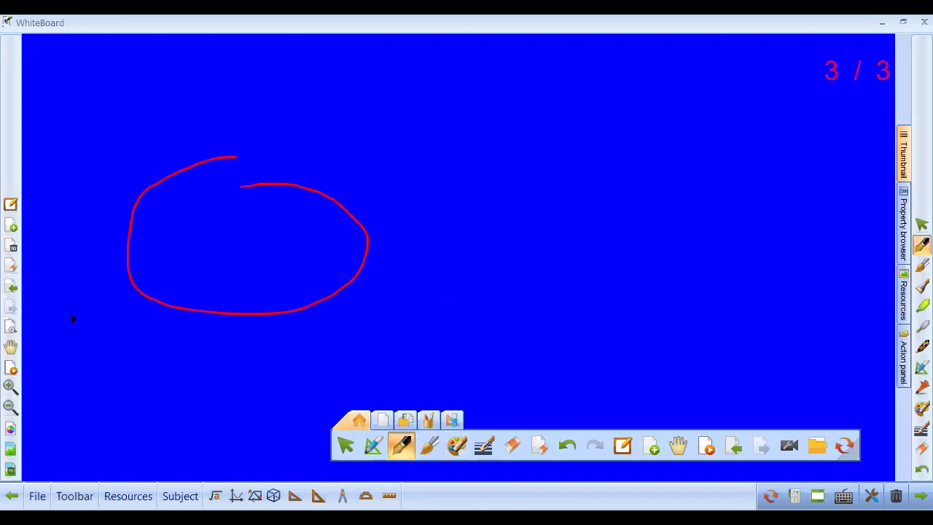
# Go back to the first slide, clear all its content and undo the clearing
pyautogui.click(901, 162)
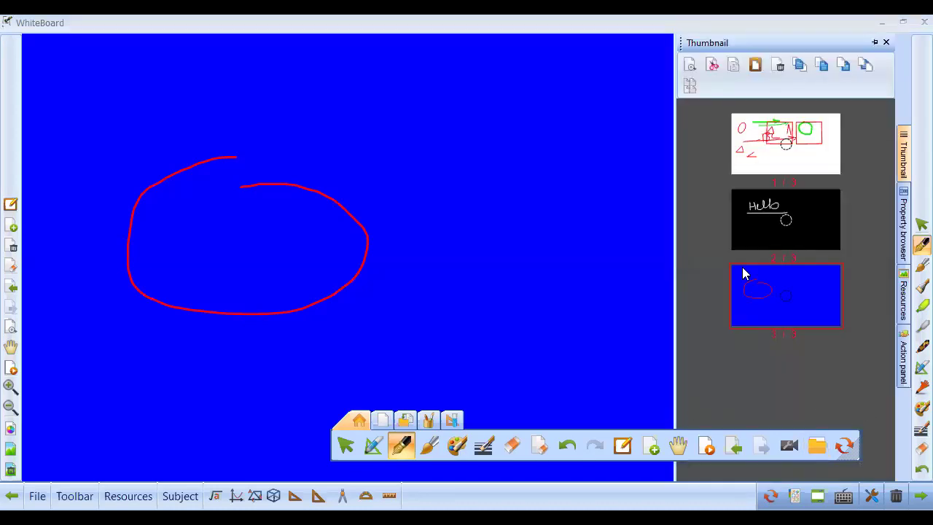
pyautogui.click(769, 159)
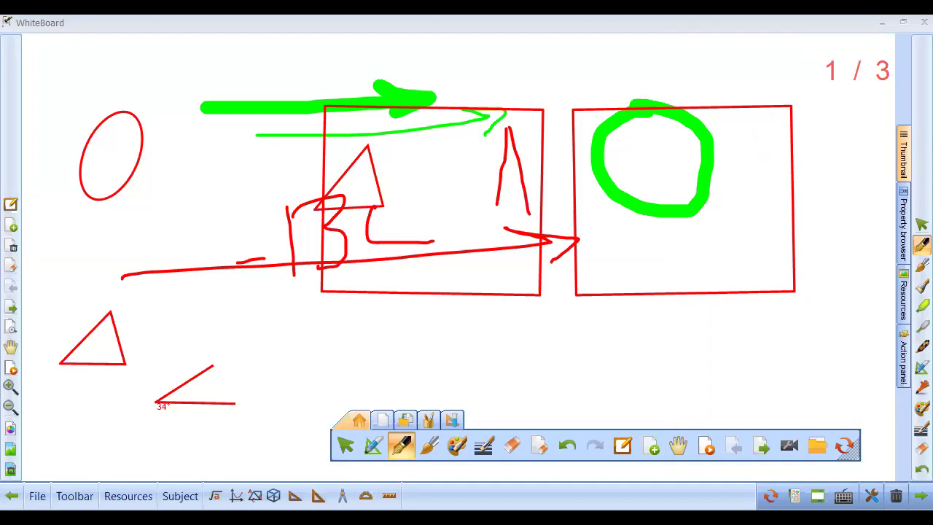
pyautogui.click(538, 452)
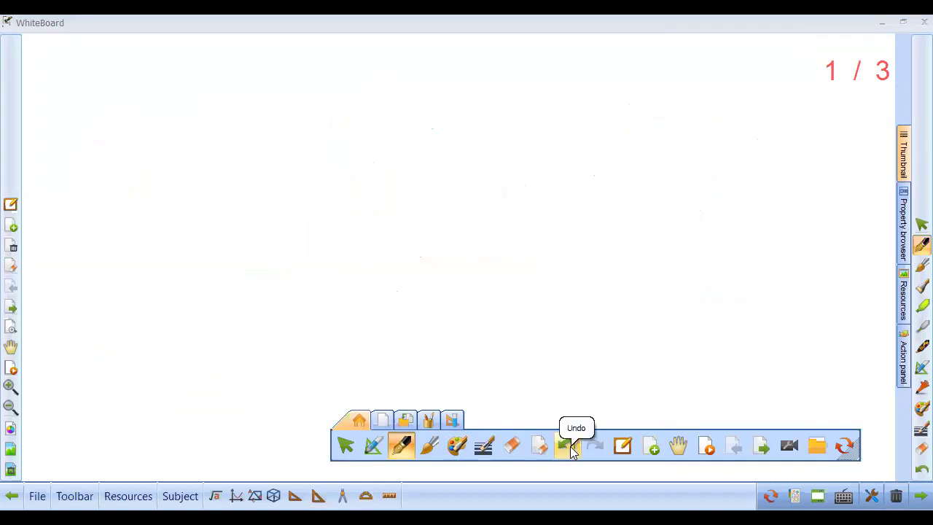
pyautogui.click(571, 446)
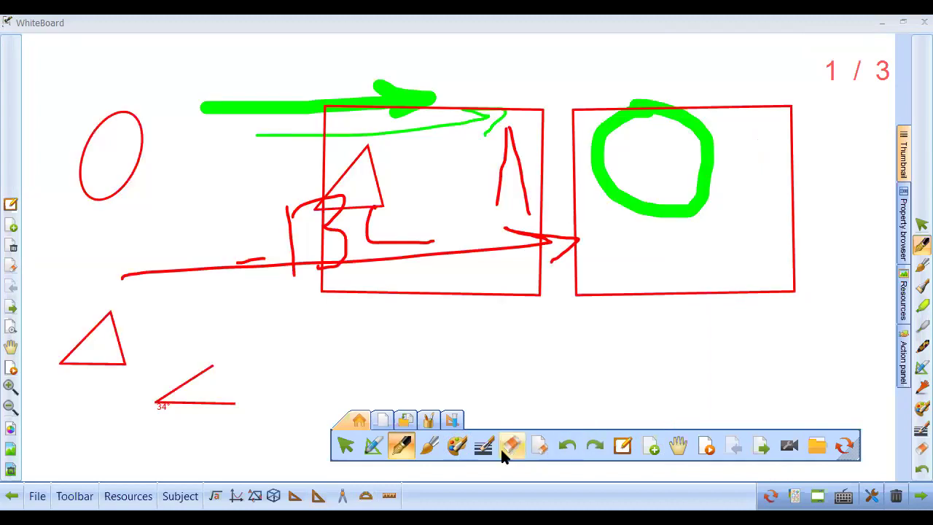
# Erase the red ellipse, the lower-left triangle and the 34° angle with the Region Eraser
pyautogui.click(519, 454)
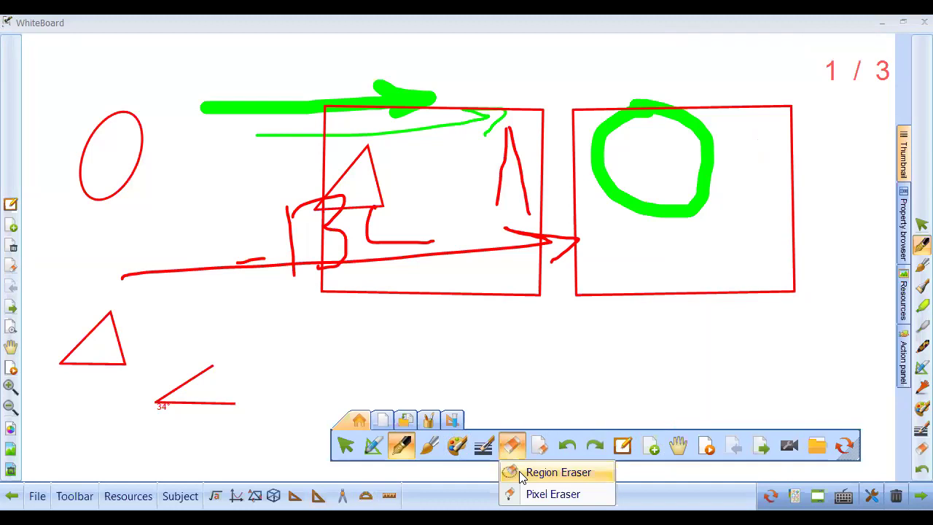
pyautogui.click(520, 474)
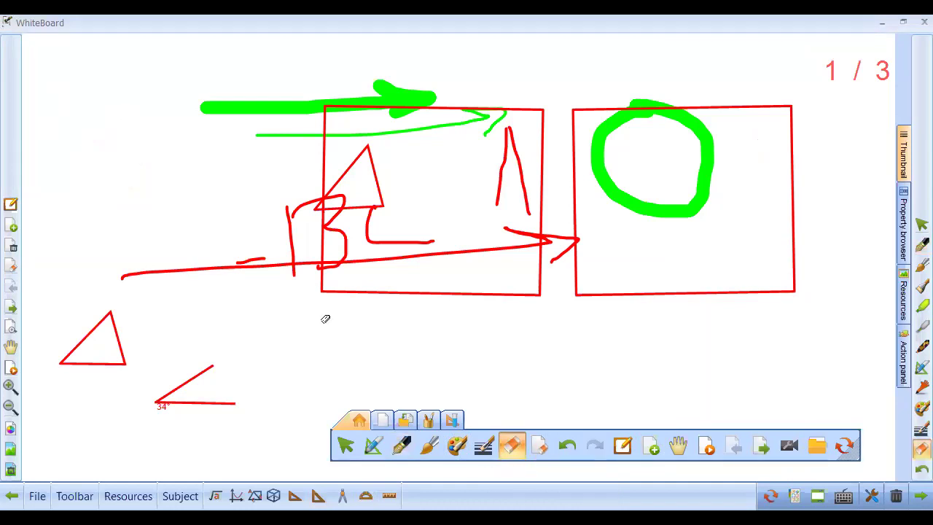
pyautogui.moveTo(60, 309); pyautogui.dragTo(198, 413)
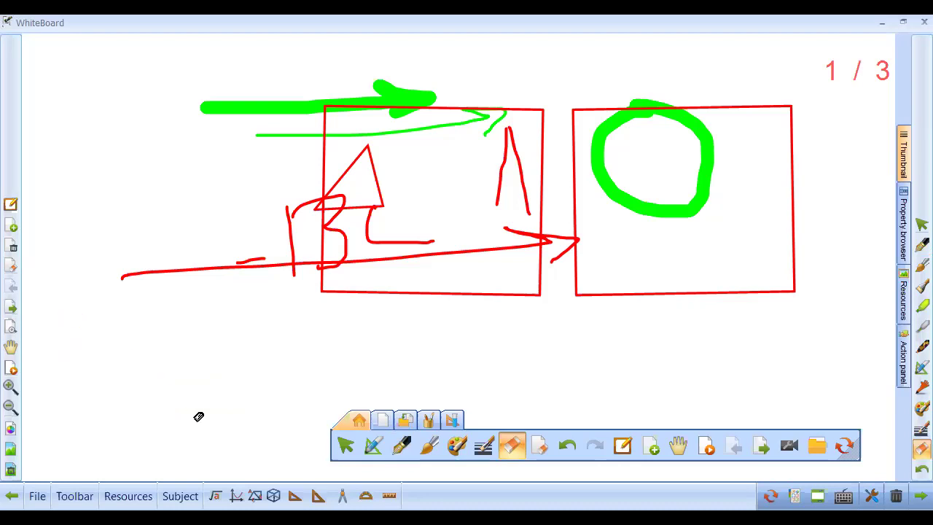
# Rub out the tail end of the thick green arrow with the Pixel Eraser
pyautogui.click(537, 448)
pyautogui.click(525, 490)
pyautogui.moveTo(202, 106)
pyautogui.mouseDown()
pyautogui.moveTo(284, 109)
pyautogui.moveTo(210, 105)
pyautogui.moveTo(271, 124)
pyautogui.moveTo(227, 102)
pyautogui.mouseUp()
# Erase all remaining shapes, arrows and letters on the first slide with the Region Eraser
pyautogui.click(505, 453)
pyautogui.click(536, 474)
pyautogui.moveTo(73, 60)
pyautogui.mouseDown()
pyautogui.moveTo(733, 234)
pyautogui.moveTo(761, 192)
pyautogui.moveTo(729, 192)
pyautogui.mouseUp()
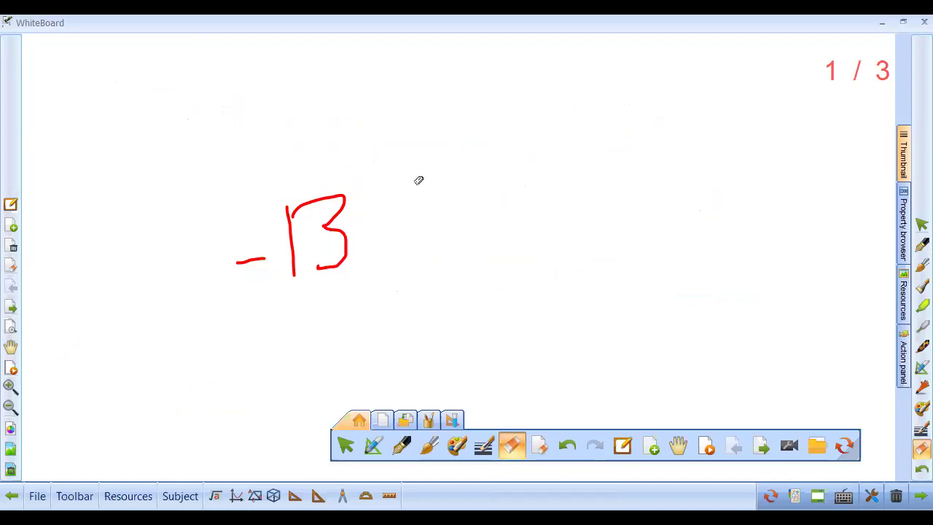
pyautogui.moveTo(349, 220)
pyautogui.mouseDown()
pyautogui.moveTo(250, 265)
pyautogui.moveTo(251, 256)
pyautogui.moveTo(274, 259)
pyautogui.mouseUp()
pyautogui.moveTo(369, 298); pyautogui.dragTo(362, 301)
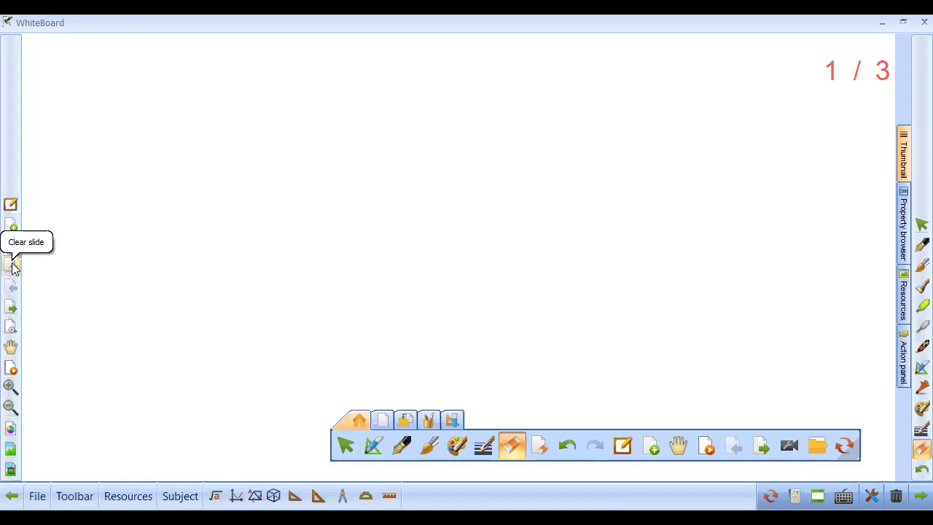
# Page forward through the black and blue slides and return to the first slide
pyautogui.click(11, 309)
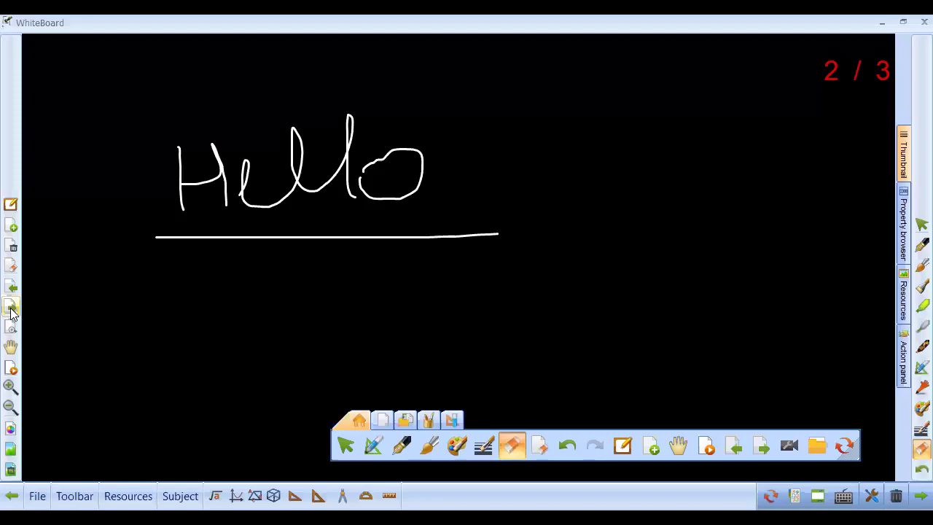
pyautogui.click(11, 309)
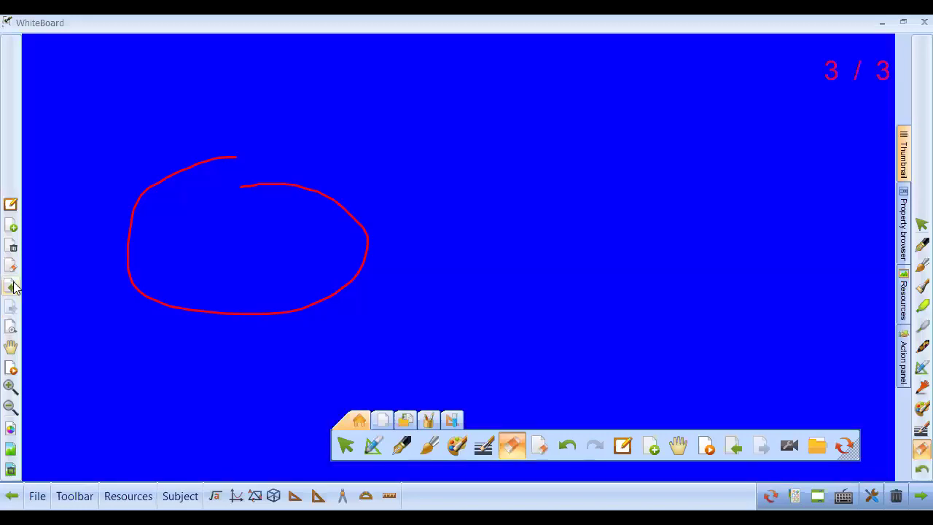
pyautogui.click(13, 287)
pyautogui.click(14, 286)
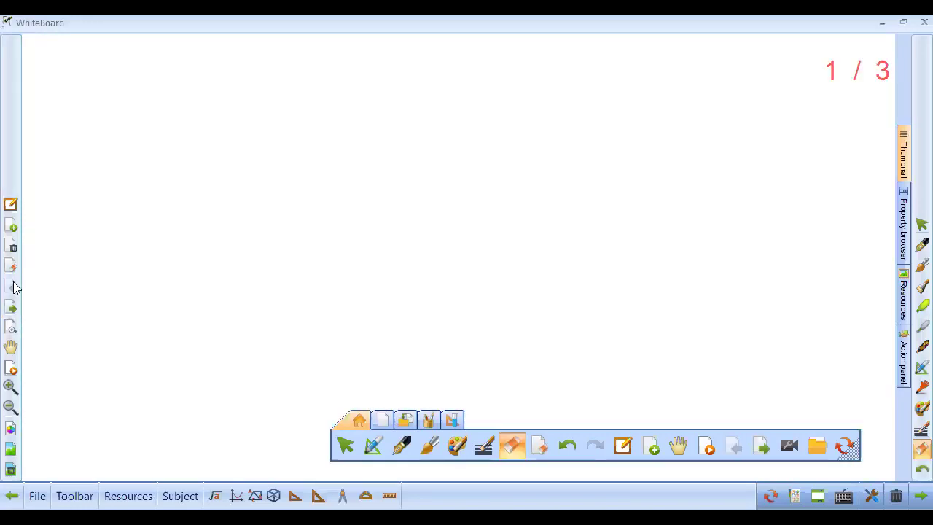
# Replay the drawing history of the first slide and stop the playback
pyautogui.click(9, 350)
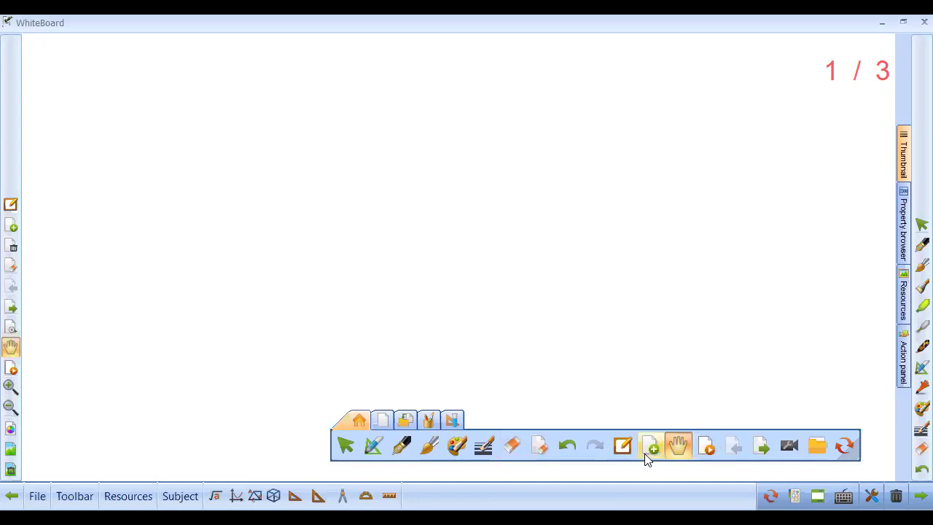
pyautogui.click(340, 456)
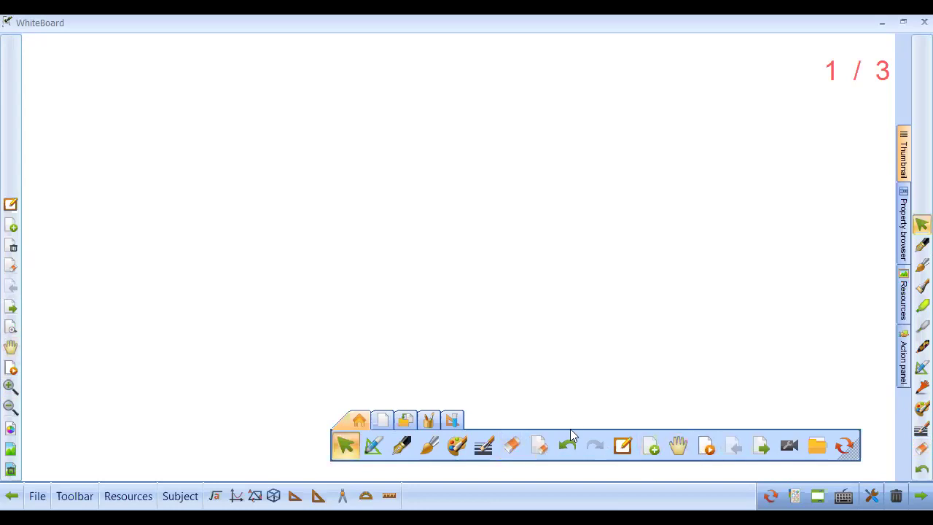
pyautogui.click(704, 446)
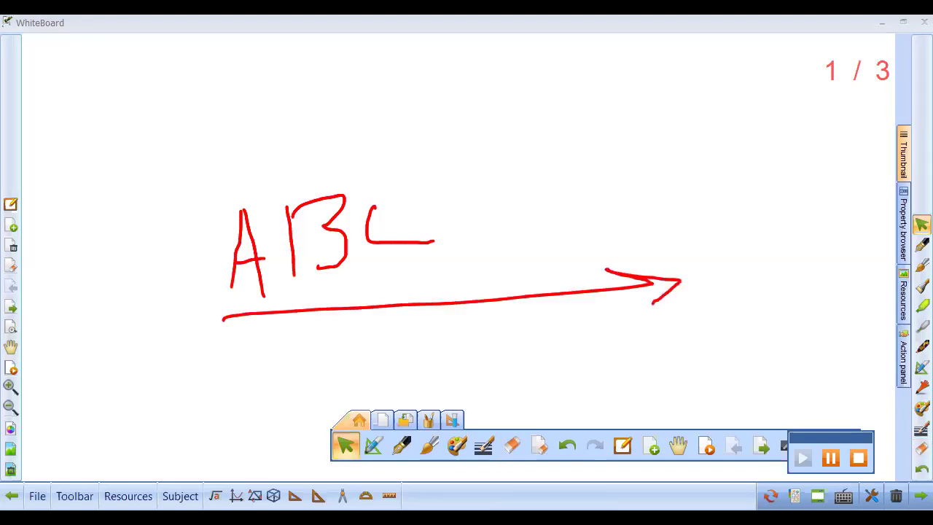
pyautogui.click(862, 462)
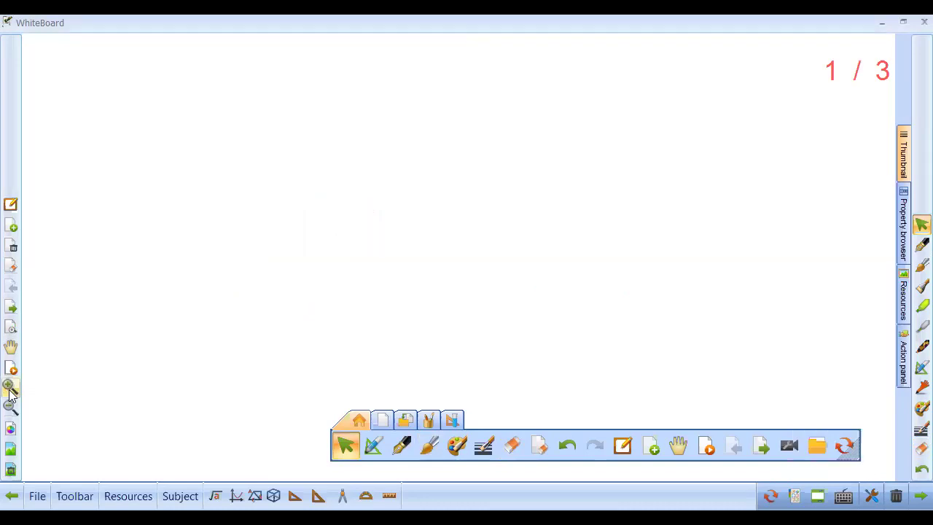
# Draw a long looping red pen stroke across the blank slide and zoom in and out on it
pyautogui.click(401, 445)
pyautogui.moveTo(342, 296)
pyautogui.mouseDown()
pyautogui.moveTo(140, 277)
pyautogui.moveTo(486, 302)
pyautogui.moveTo(902, 205)
pyautogui.moveTo(463, 265)
pyautogui.mouseUp()
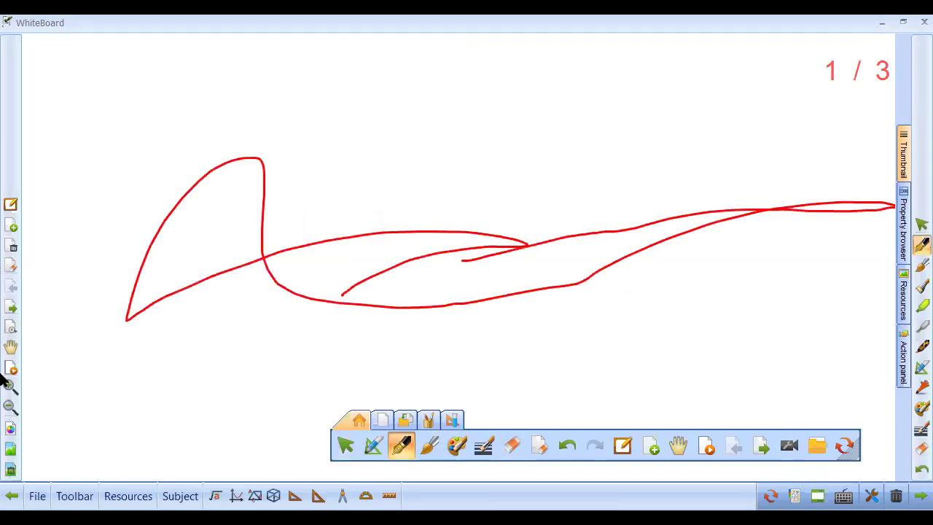
pyautogui.click(10, 387)
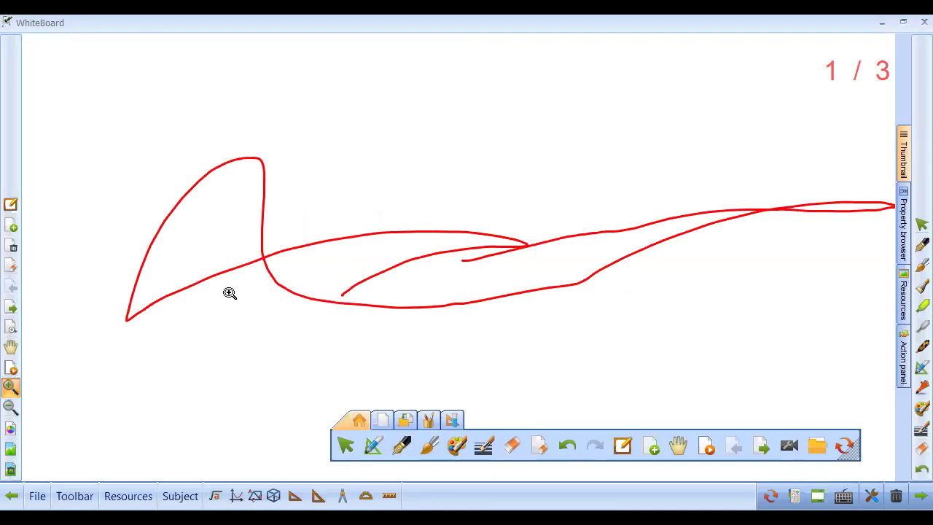
pyautogui.click(229, 292)
pyautogui.click(10, 408)
pyautogui.click(250, 275)
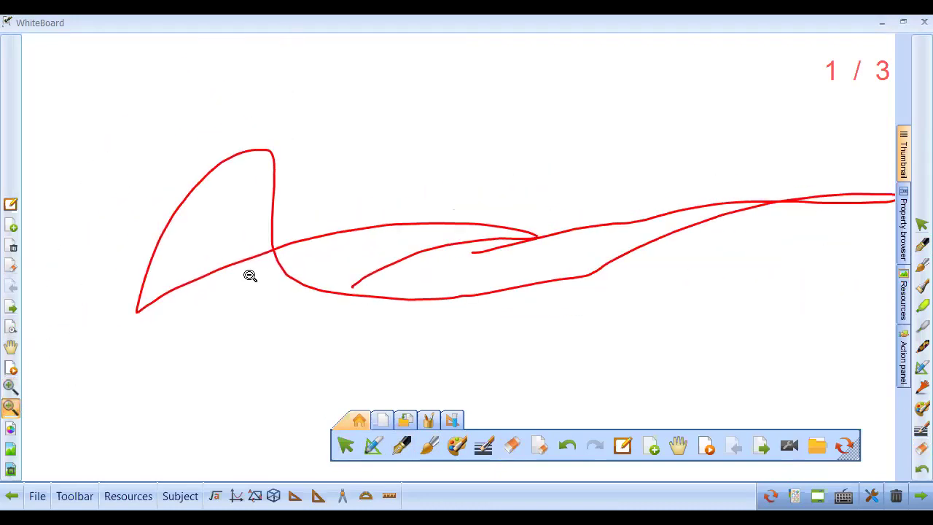
pyautogui.click(345, 446)
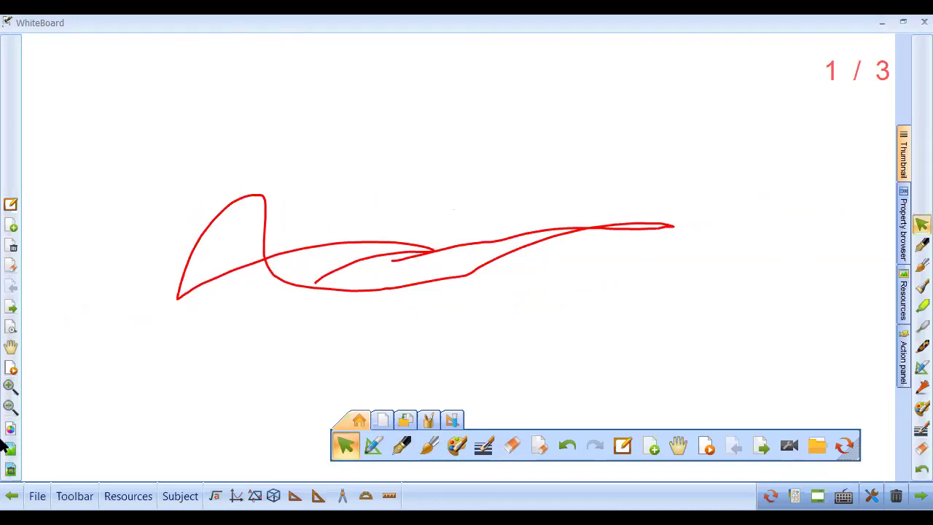
# Clear the slide and set its background, first to the green ruled lines and finally to the football field
pyautogui.click(540, 445)
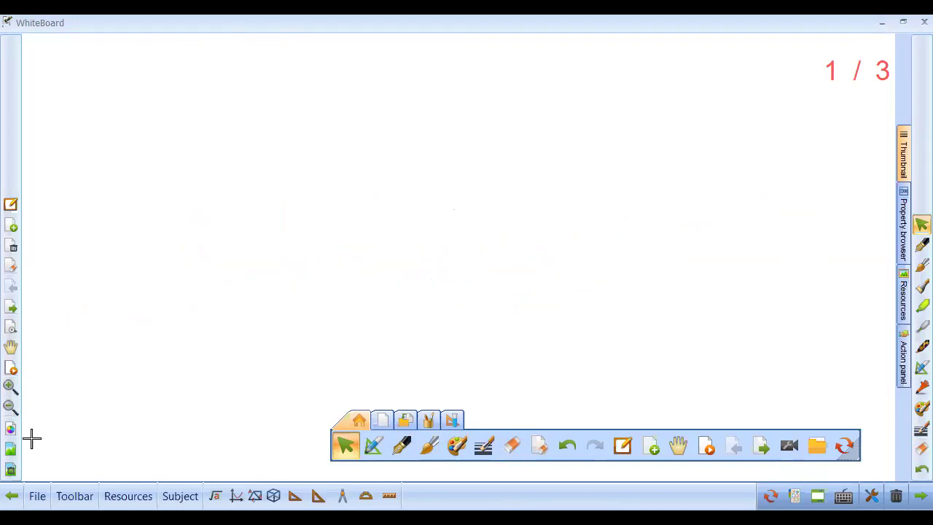
pyautogui.click(10, 450)
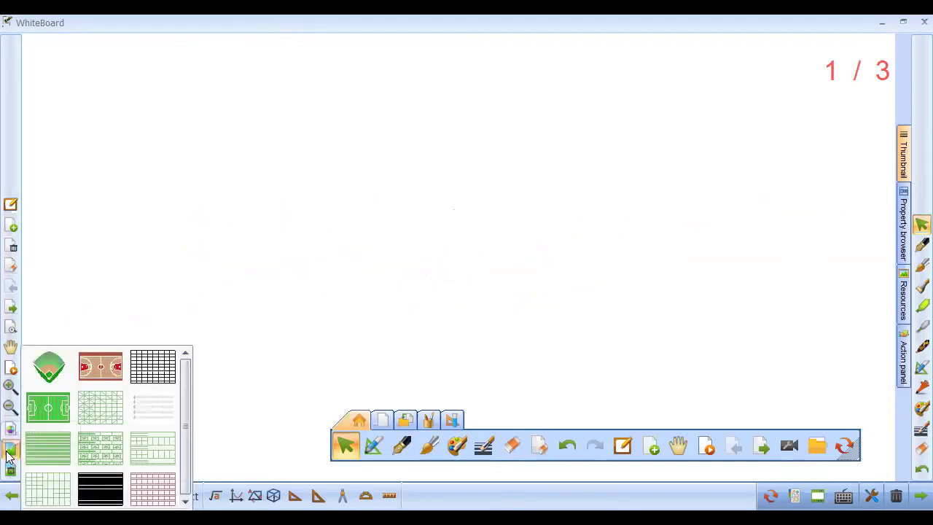
pyautogui.click(44, 450)
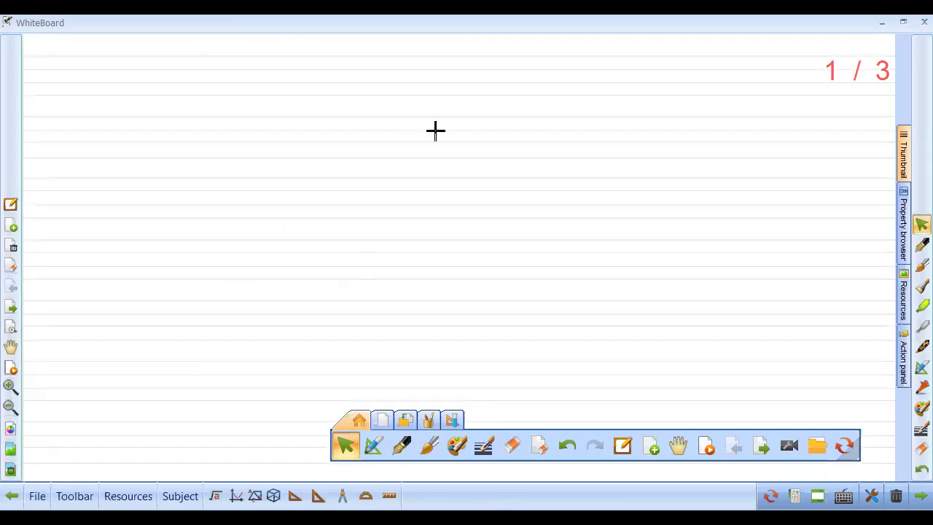
pyautogui.click(10, 449)
pyautogui.click(48, 412)
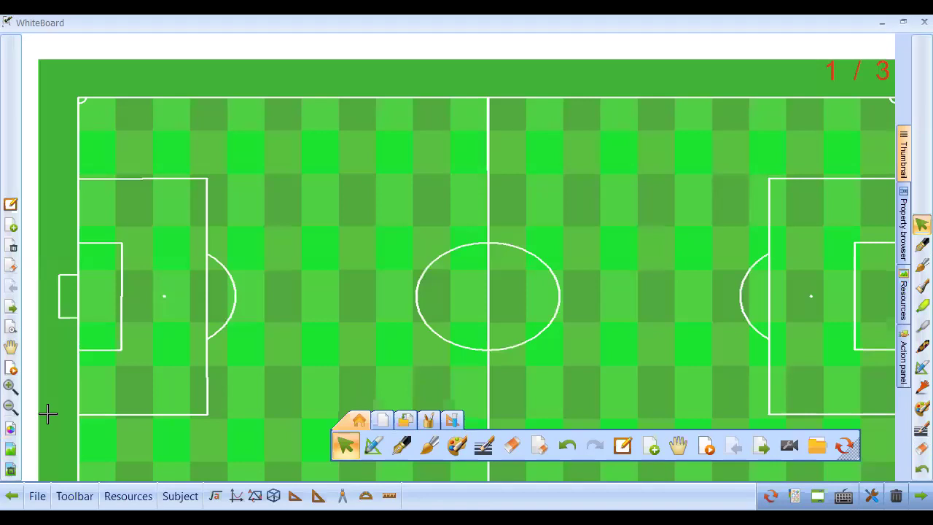
# Paint a red loop and two rightward arrows around midfield with the brush, and clear the slide's drawings
pyautogui.click(427, 448)
pyautogui.click(457, 445)
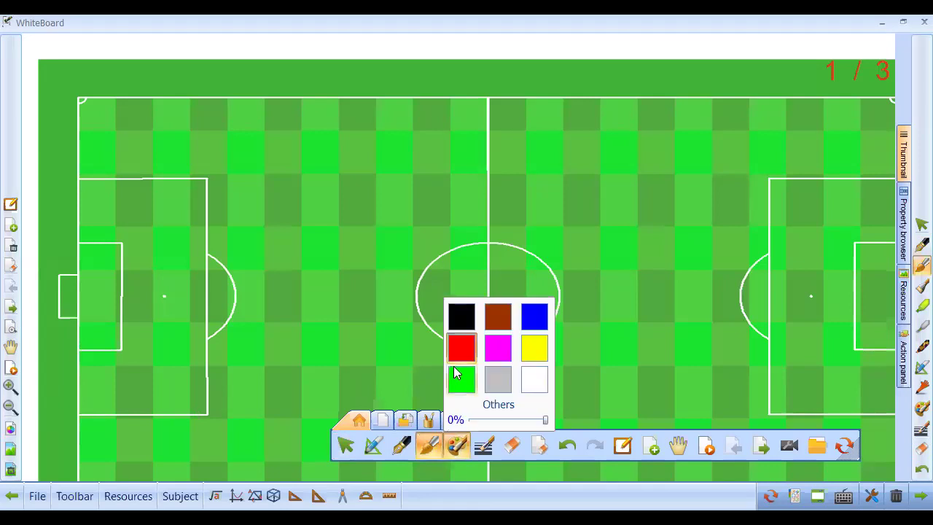
pyautogui.click(453, 366)
pyautogui.click(457, 445)
pyautogui.click(460, 354)
pyautogui.moveTo(299, 252)
pyautogui.mouseDown()
pyautogui.moveTo(254, 288)
pyautogui.moveTo(332, 284)
pyautogui.moveTo(300, 264)
pyautogui.mouseUp()
pyautogui.moveTo(405, 245)
pyautogui.mouseDown()
pyautogui.moveTo(406, 217)
pyautogui.moveTo(470, 231)
pyautogui.moveTo(464, 252)
pyautogui.moveTo(596, 244)
pyautogui.moveTo(589, 237)
pyautogui.moveTo(587, 255)
pyautogui.mouseUp()
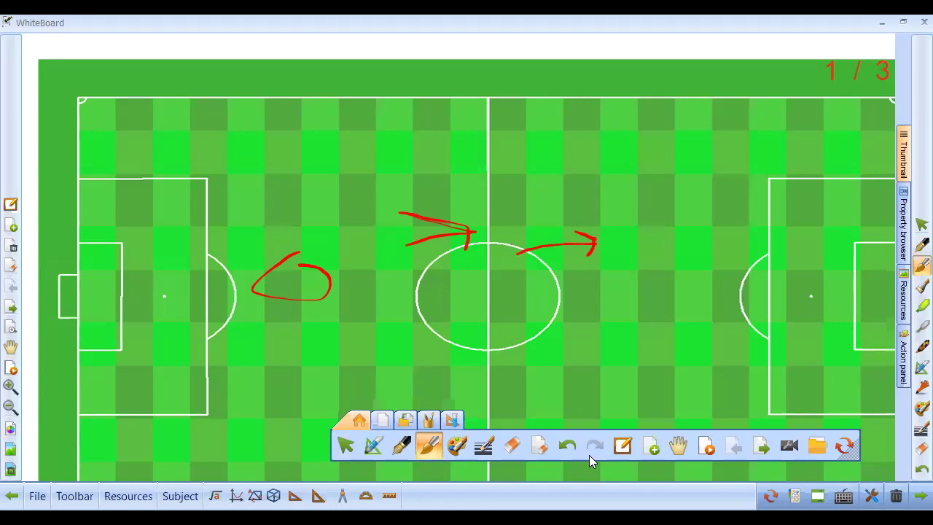
pyautogui.click(539, 448)
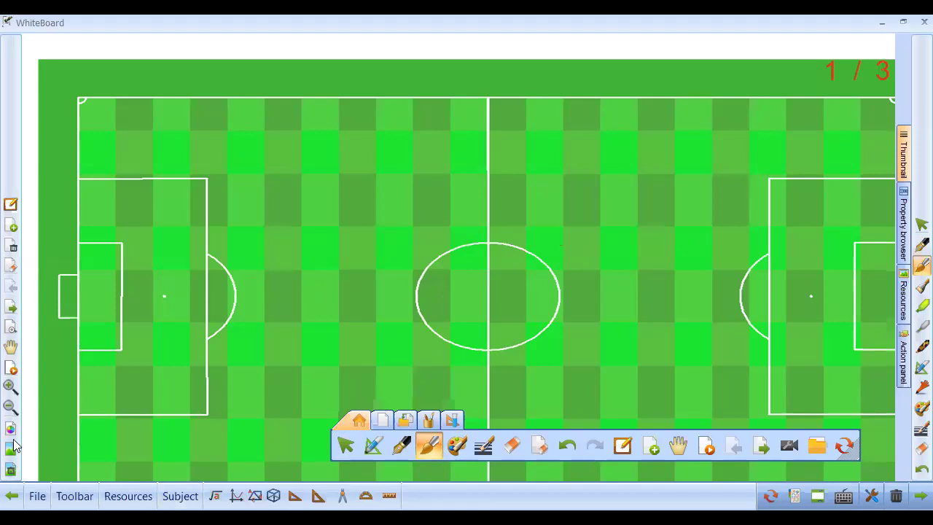
# Set the slide's background to the image file eye from the Pictures folder
pyautogui.click(11, 450)
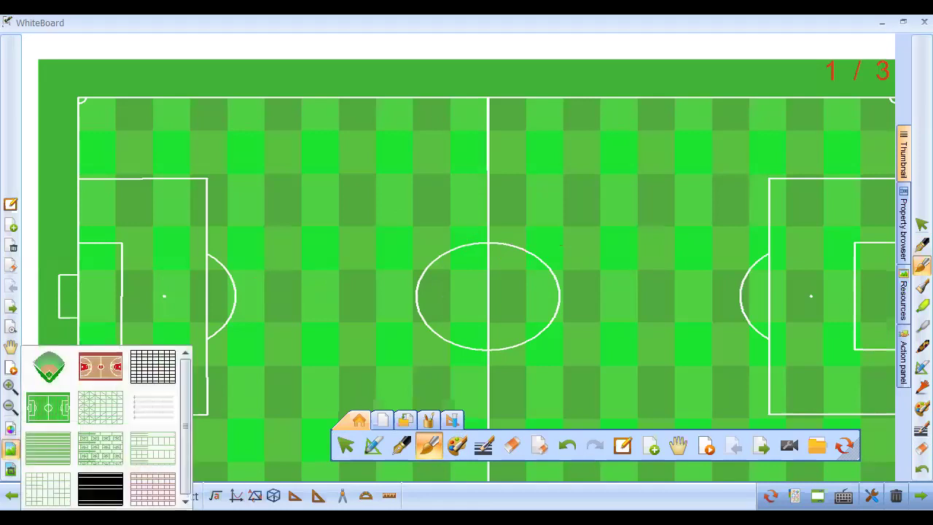
pyautogui.click(11, 449)
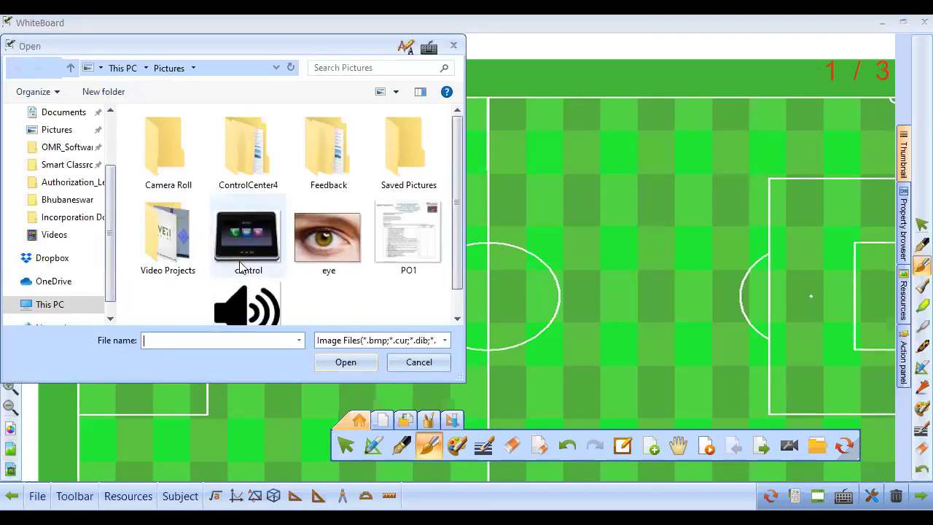
pyautogui.click(313, 240)
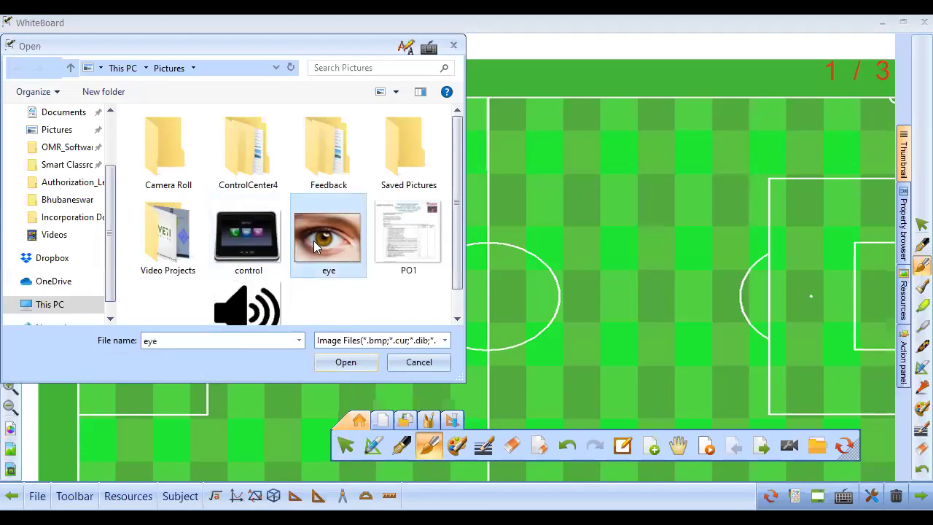
pyautogui.click(340, 362)
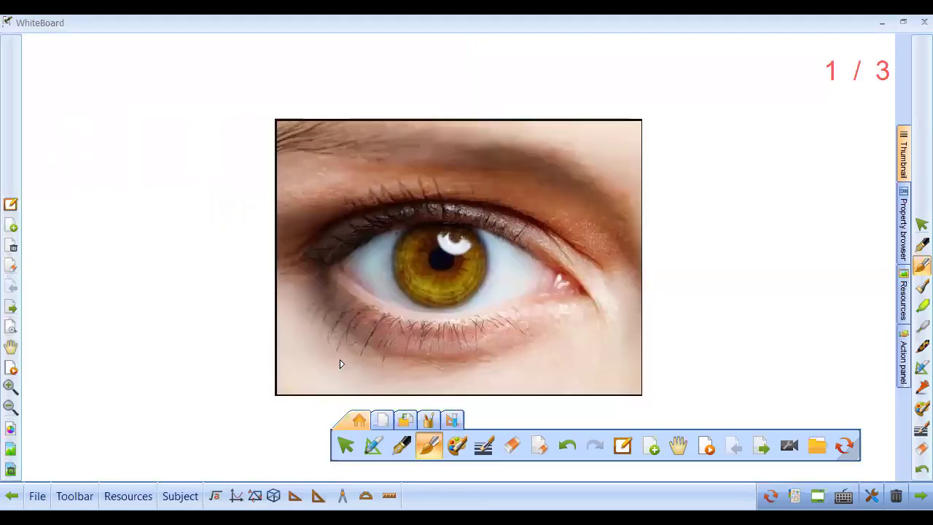
# Draw a red arrow with the pen pointing to the iris in the eye image
pyautogui.click(456, 446)
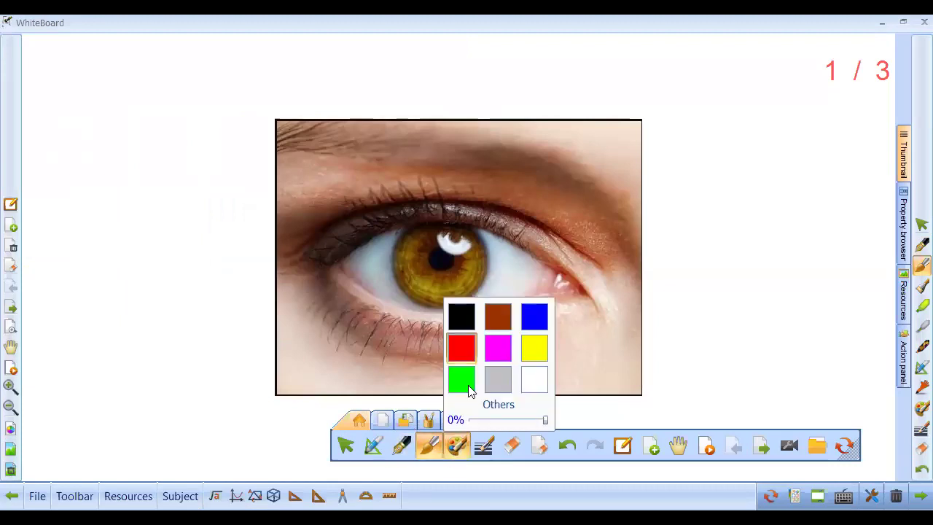
pyautogui.click(465, 351)
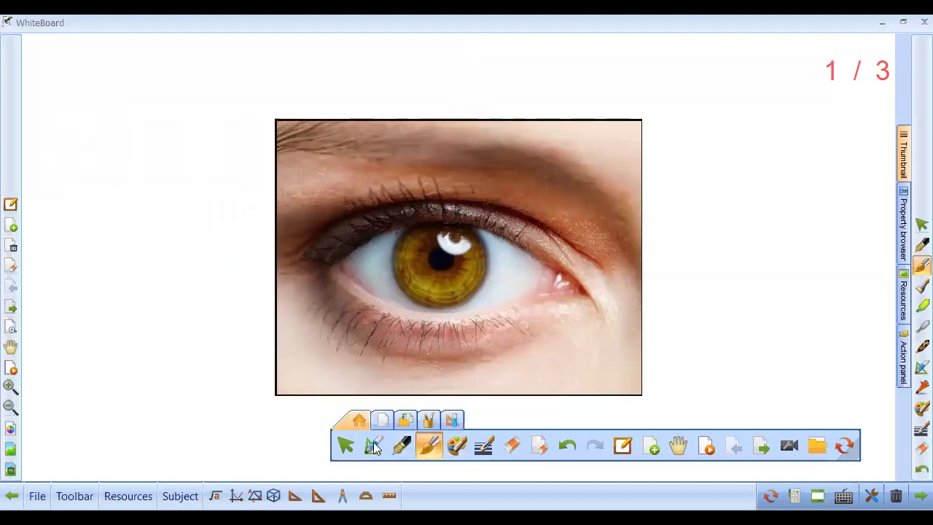
pyautogui.click(401, 444)
pyautogui.moveTo(305, 261)
pyautogui.mouseDown()
pyautogui.moveTo(380, 256)
pyautogui.moveTo(372, 269)
pyautogui.mouseUp()
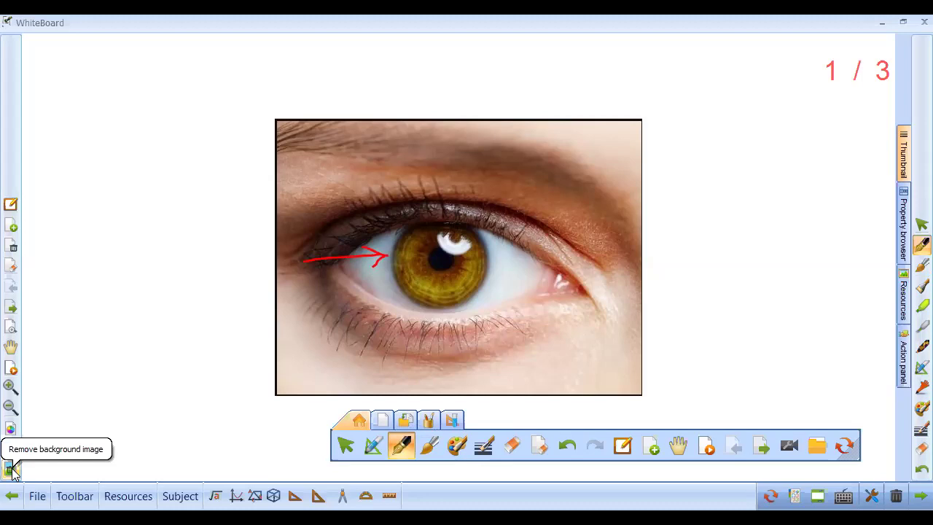
# Remove the background image and clear the red arrow from the slide
pyautogui.click(11, 470)
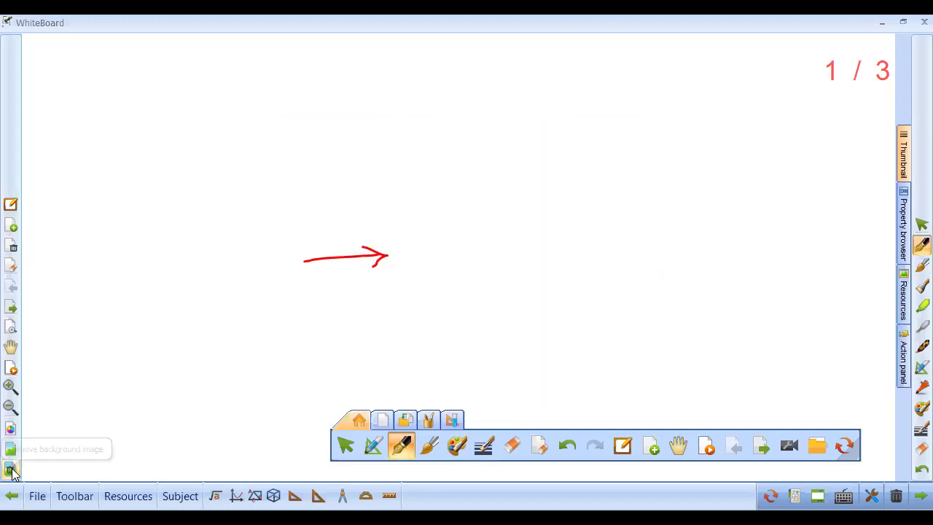
pyautogui.click(538, 446)
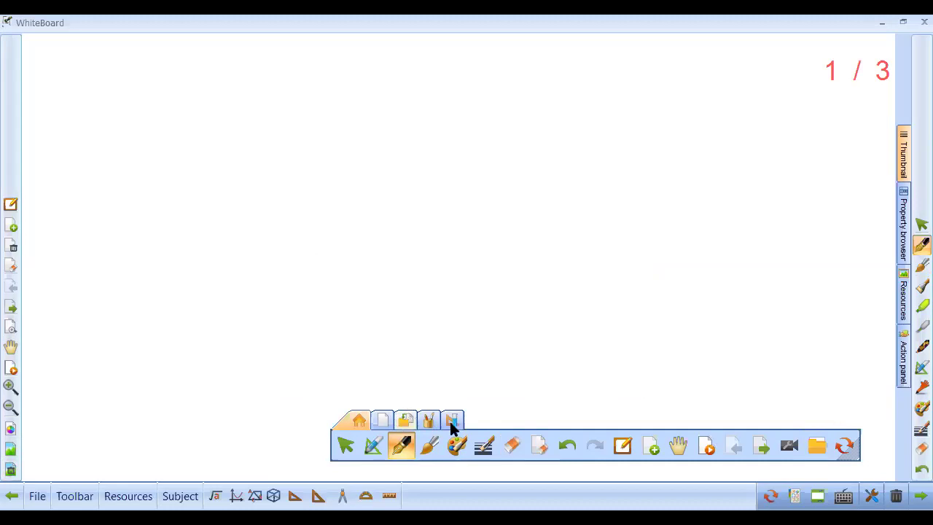
# Dismiss the equipment notice and swap the toolbars between the two sides of the board
pyautogui.click(913, 404)
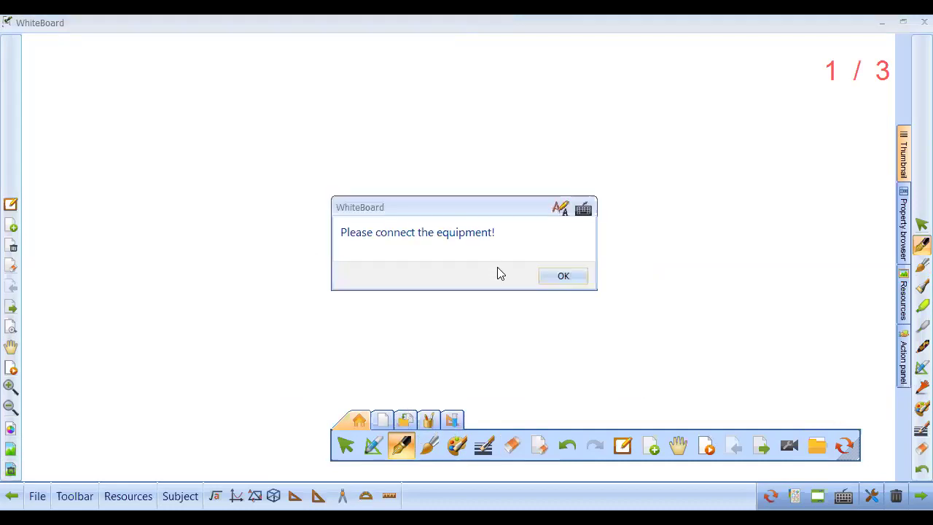
pyautogui.click(549, 282)
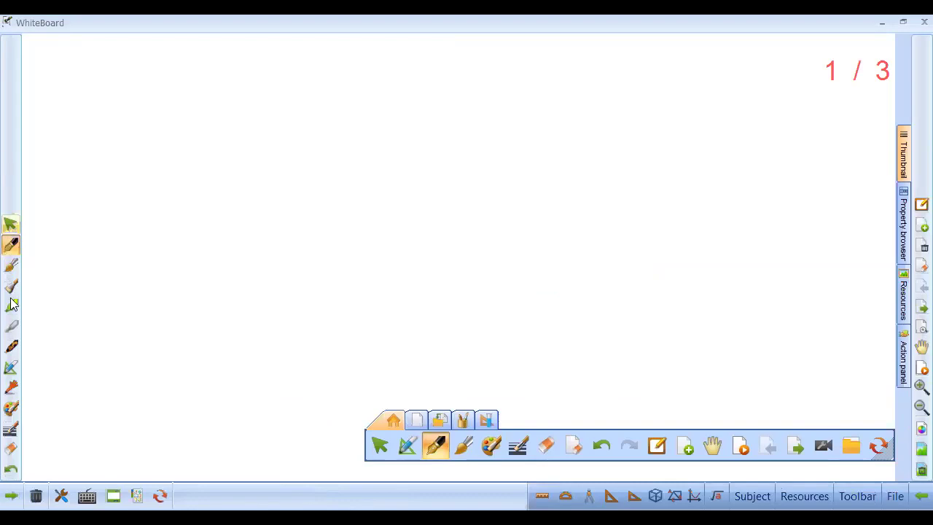
pyautogui.click(7, 496)
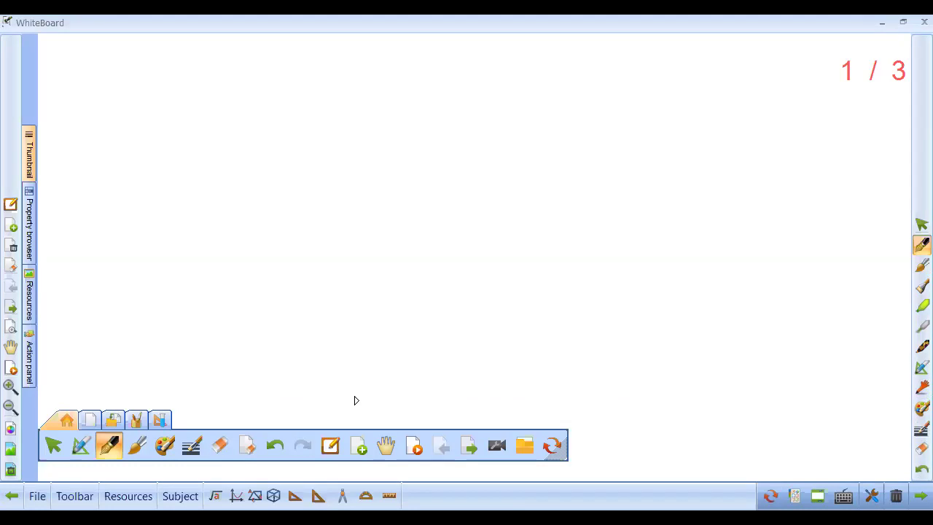
# Draw a small red triangle and a tall red oval with the shape-recognition pen
pyautogui.click(81, 446)
pyautogui.moveTo(248, 258); pyautogui.dragTo(236, 269)
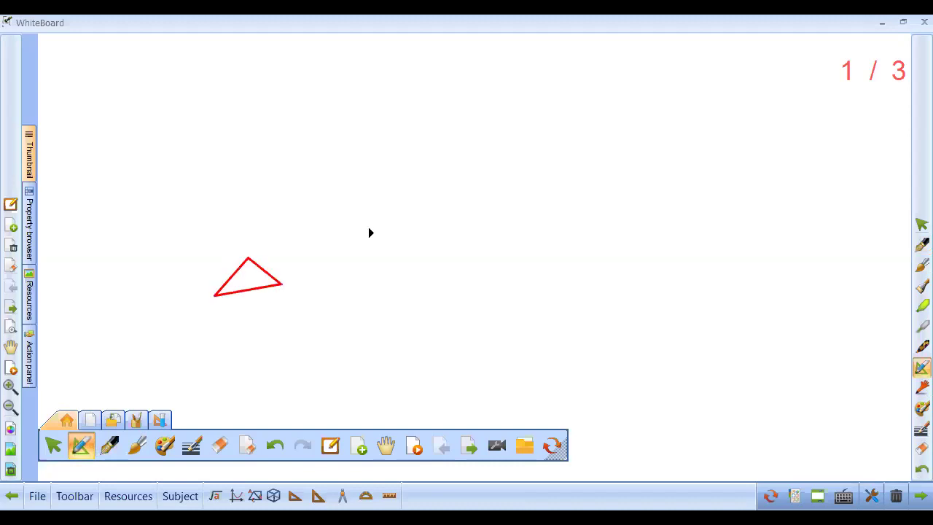
pyautogui.moveTo(370, 232)
pyautogui.mouseDown()
pyautogui.moveTo(394, 198)
pyautogui.moveTo(360, 217)
pyautogui.mouseUp()
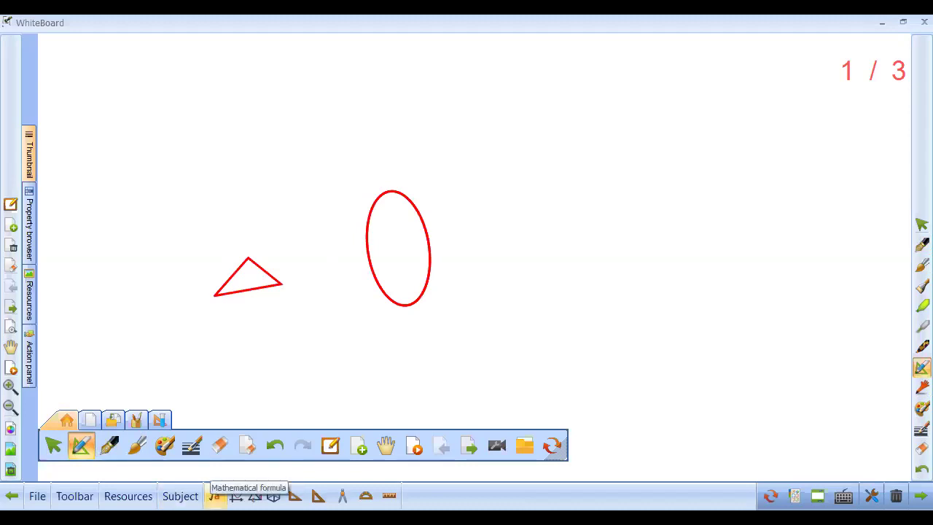
pyautogui.click(182, 495)
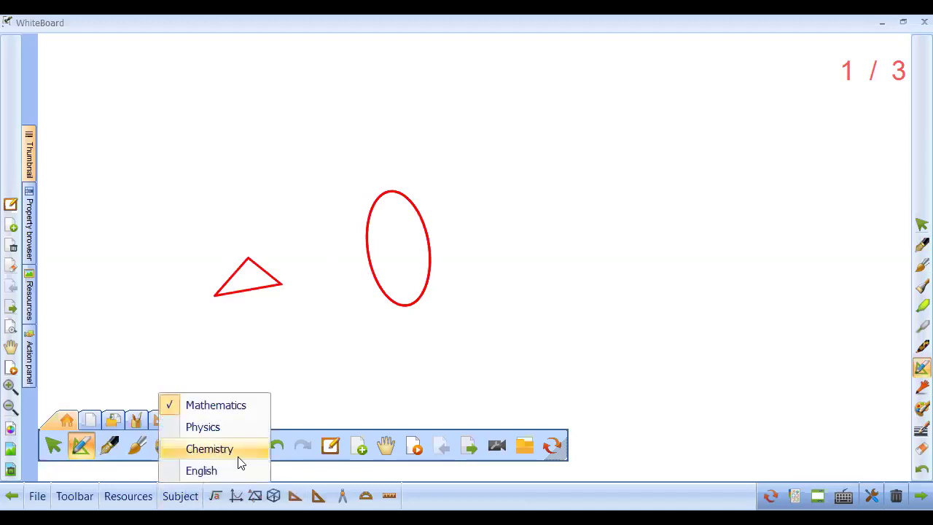
pyautogui.press('Escape')
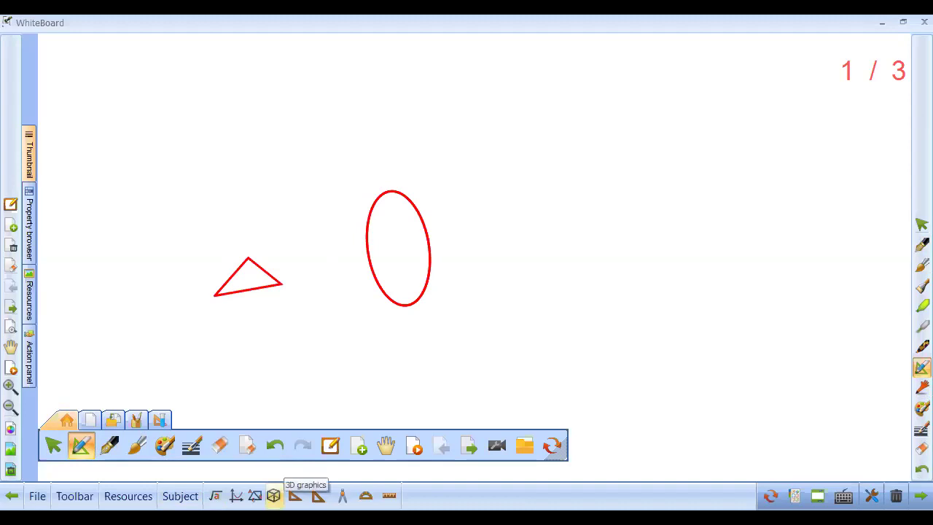
# Draw a full circle with the compass beside the oval and shift the compass up towards the oval
pyautogui.click(342, 495)
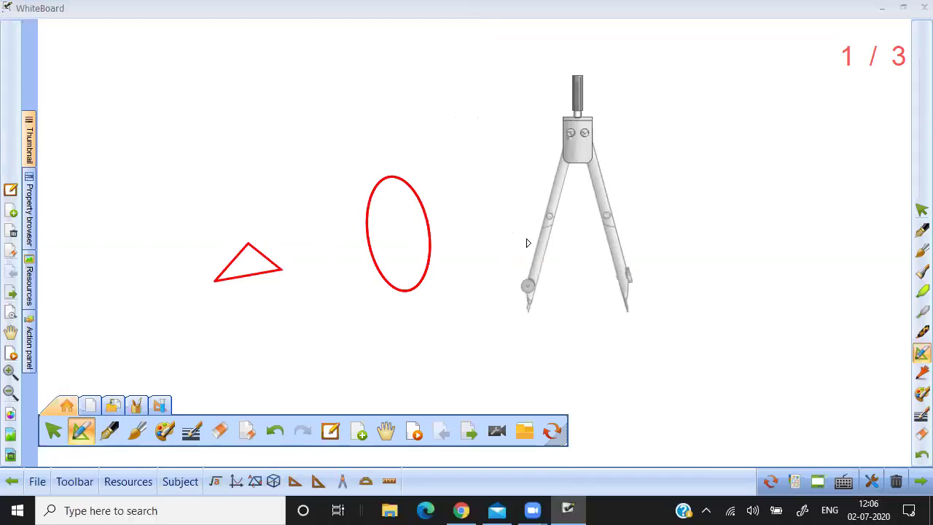
pyautogui.moveTo(536, 314)
pyautogui.mouseDown()
pyautogui.moveTo(650, 304)
pyautogui.moveTo(534, 306)
pyautogui.mouseUp()
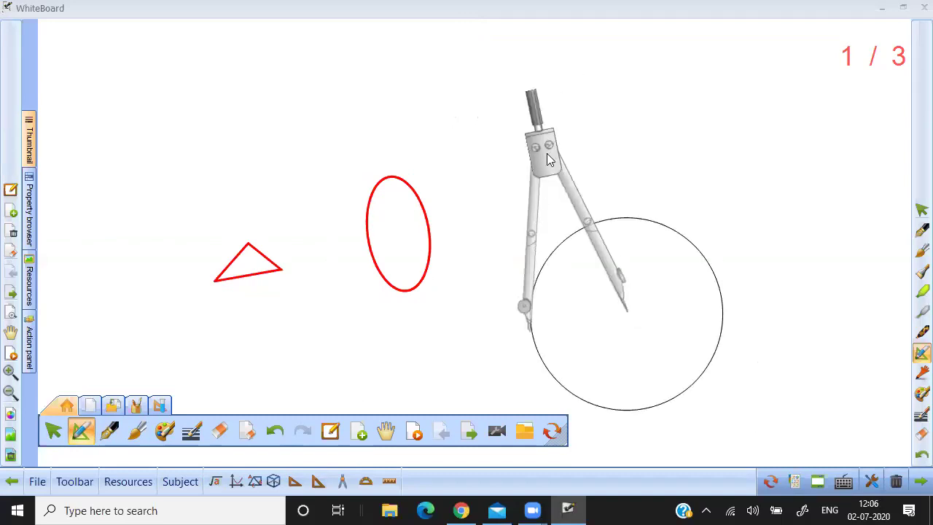
pyautogui.moveTo(546, 156); pyautogui.dragTo(518, 119)
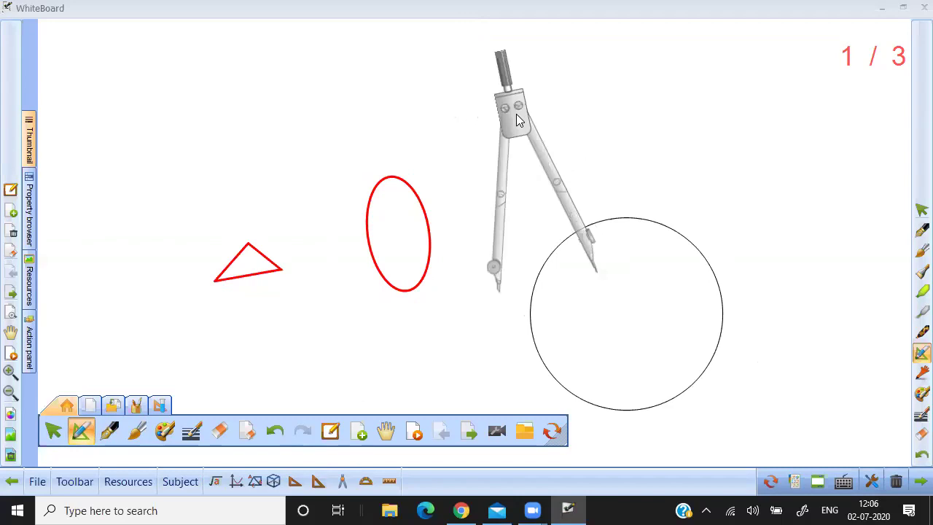
# Switch the compass to Sector and draw a large sector overlapping the circle
pyautogui.rightClick(517, 119)
pyautogui.click(534, 137)
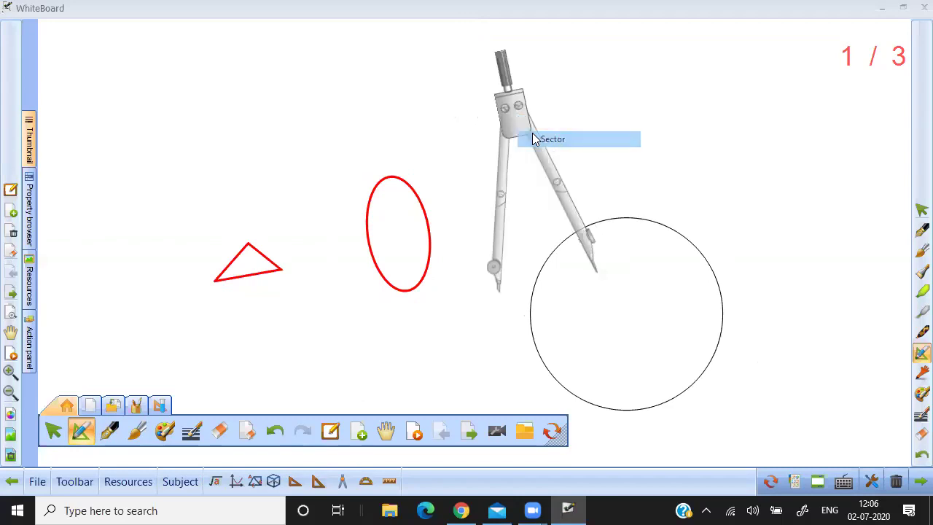
pyautogui.moveTo(502, 279)
pyautogui.mouseDown()
pyautogui.moveTo(572, 305)
pyautogui.moveTo(655, 307)
pyautogui.moveTo(673, 260)
pyautogui.moveTo(637, 200)
pyautogui.moveTo(554, 208)
pyautogui.mouseUp()
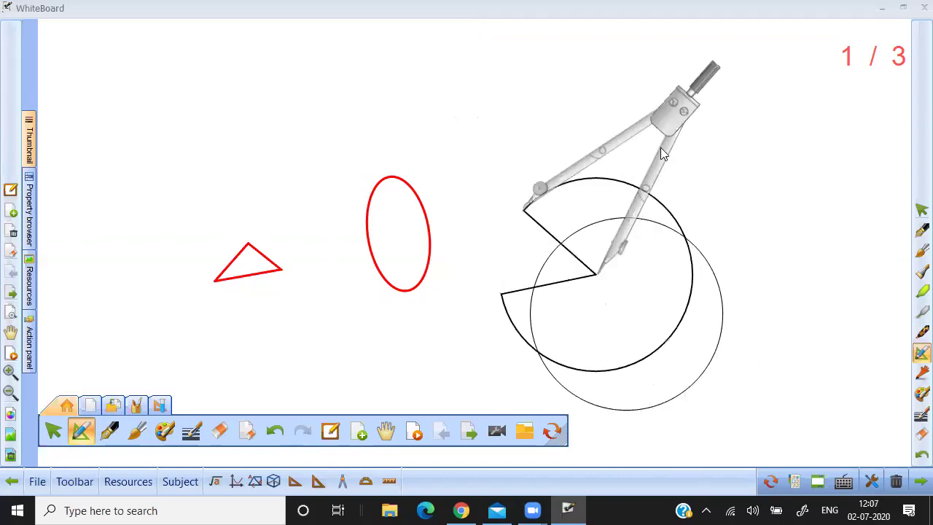
# Set the compass's foot length to Long and close the compass
pyautogui.rightClick(672, 124)
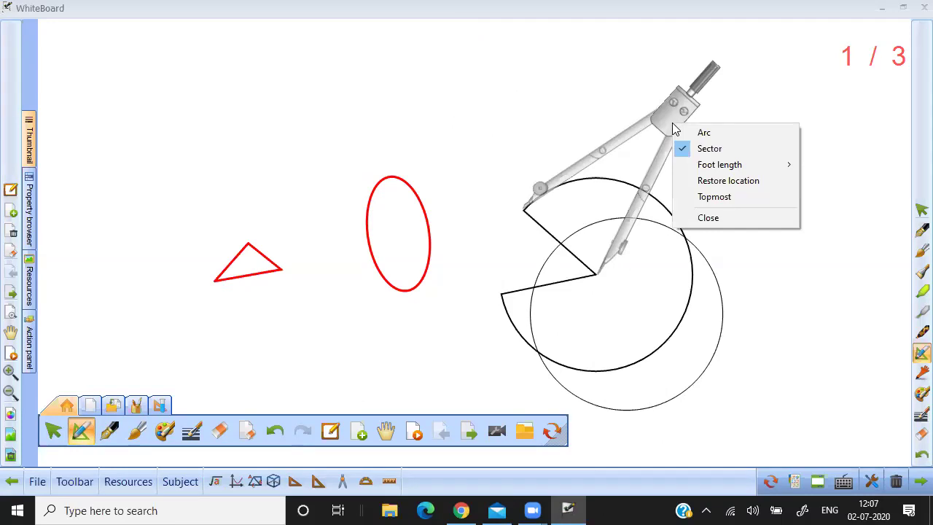
pyautogui.moveTo(685, 165)
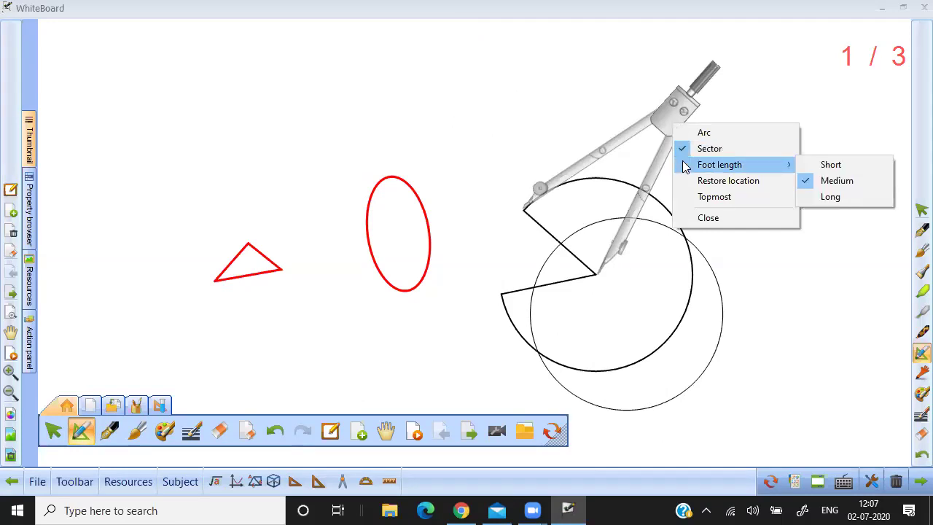
pyautogui.click(829, 195)
pyautogui.rightClick(460, 67)
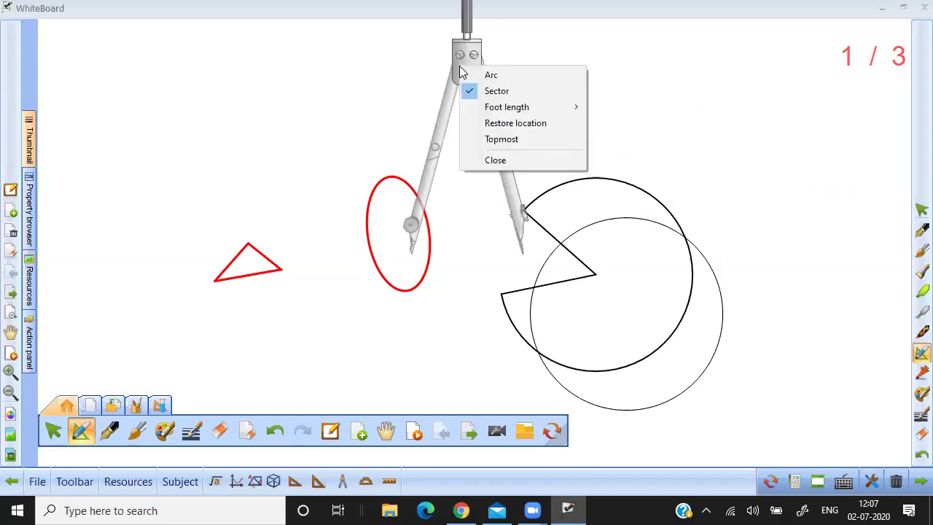
pyautogui.click(472, 159)
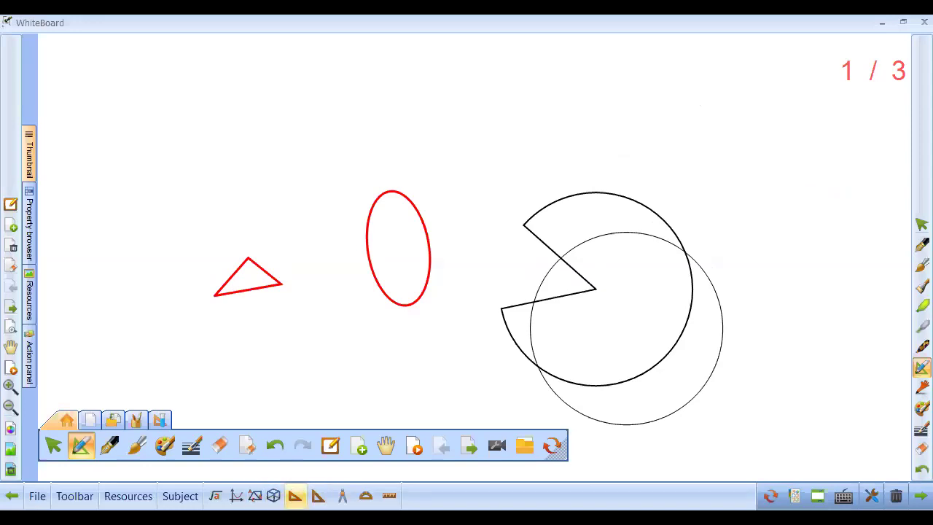
# Bring up the long set square, move it over the triangle, set its size to Large, and close it
pyautogui.click(295, 496)
pyautogui.moveTo(296, 200); pyautogui.dragTo(241, 117)
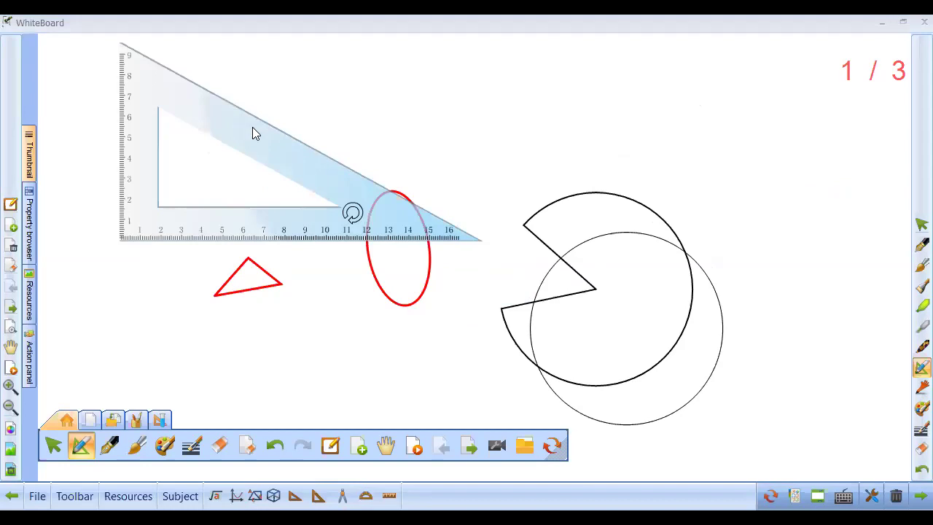
pyautogui.rightClick(252, 128)
pyautogui.moveTo(272, 139)
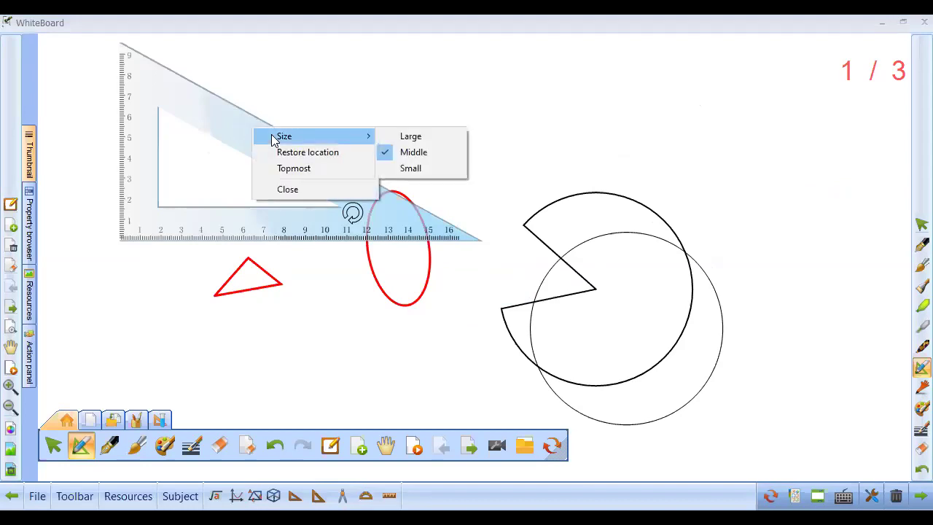
pyautogui.click(410, 137)
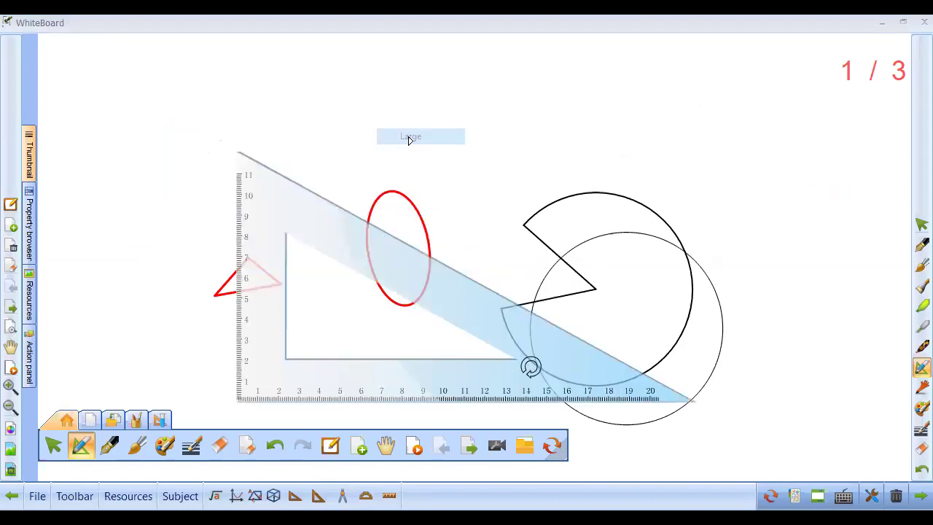
pyautogui.rightClick(377, 234)
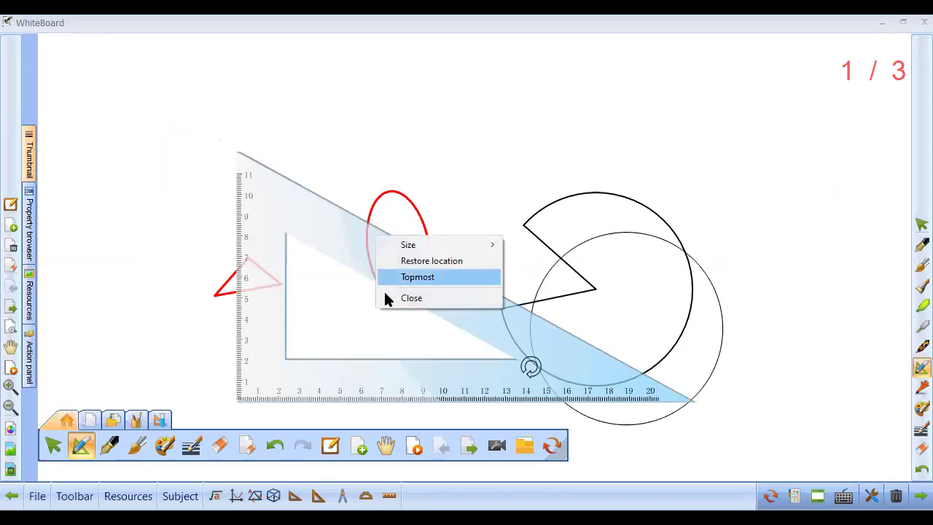
pyautogui.click(386, 298)
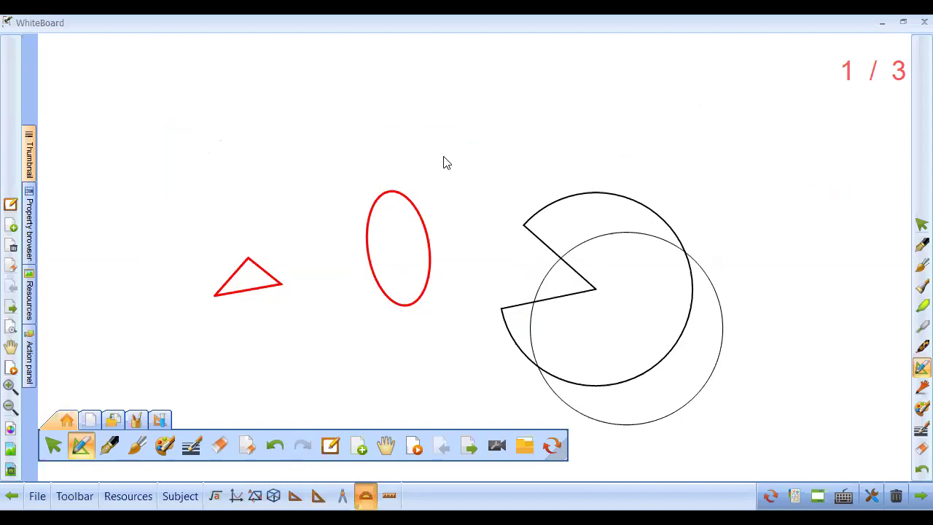
# Set the protractor to Sector, check its size options, and close it
pyautogui.rightClick(241, 153)
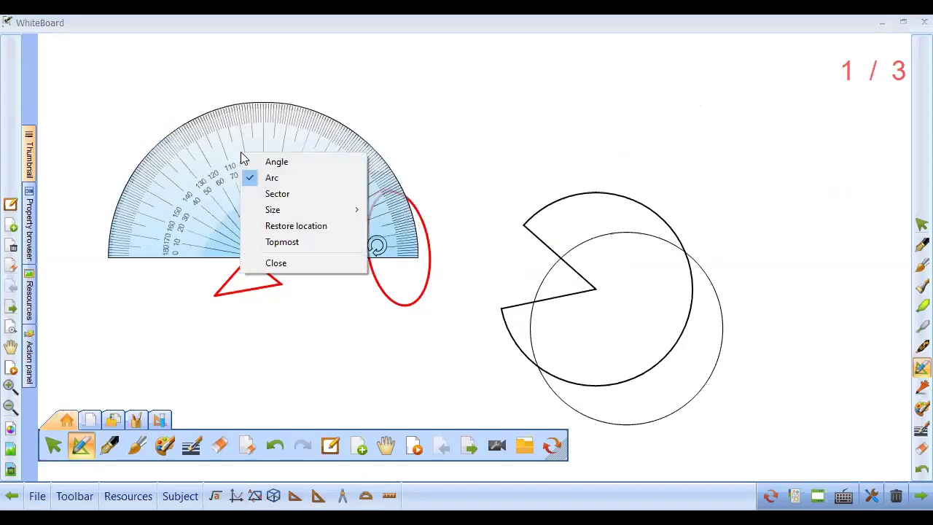
pyautogui.click(257, 191)
pyautogui.rightClick(258, 190)
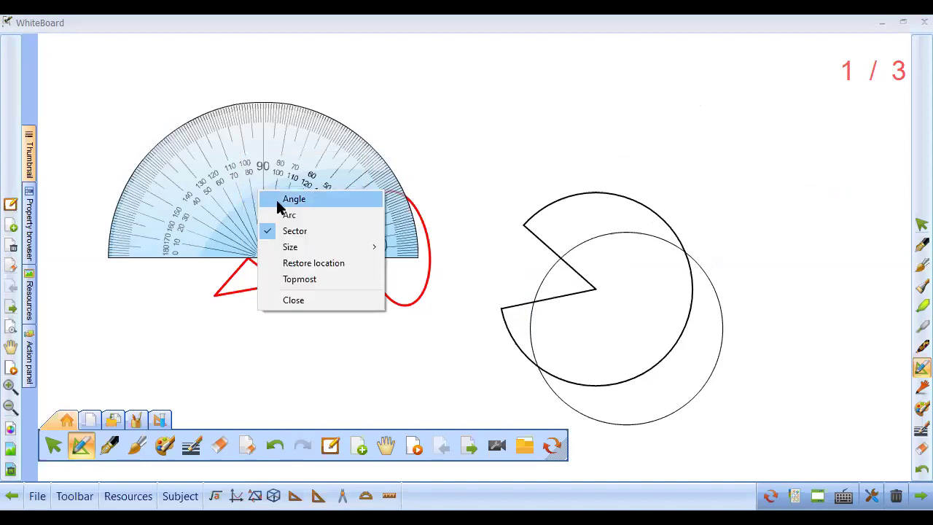
pyautogui.moveTo(309, 255)
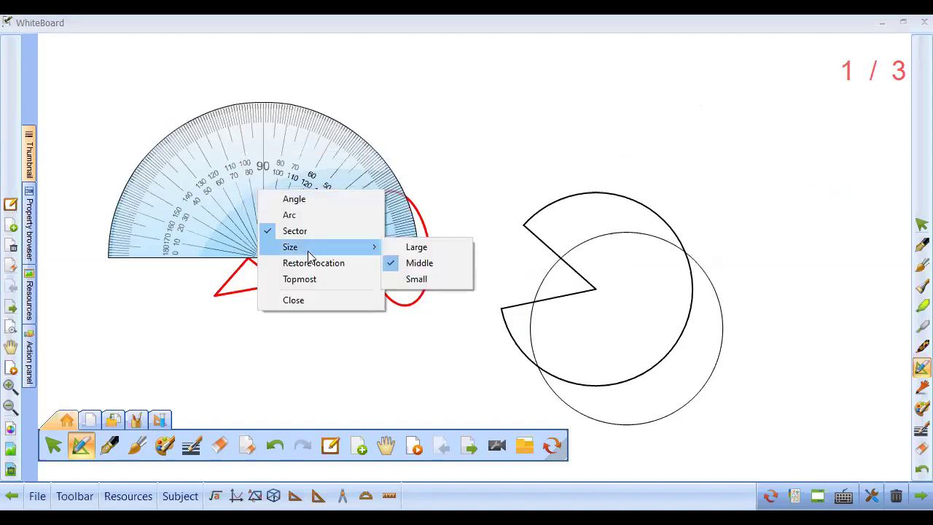
pyautogui.click(295, 301)
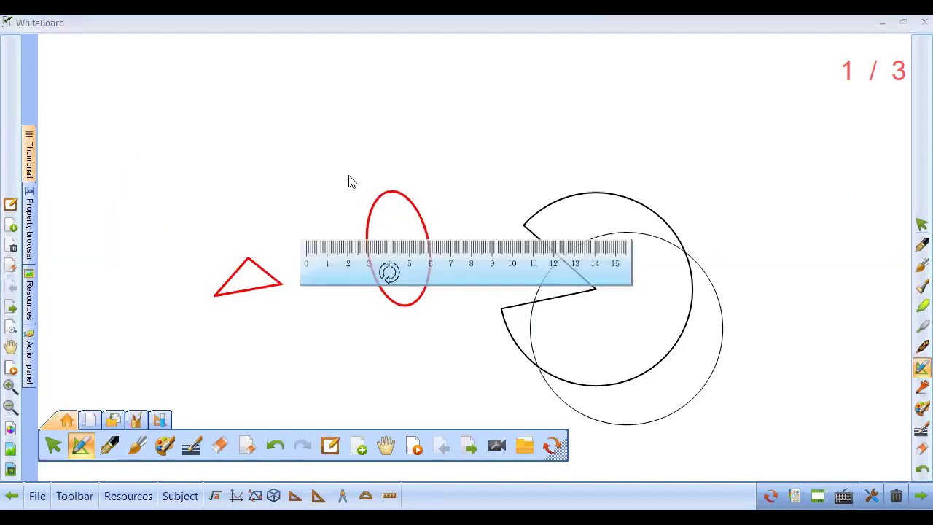
# Move the ruler above the ellipse, draw a red line along its edge from 0 to 12, and close the ruler
pyautogui.click(89, 453)
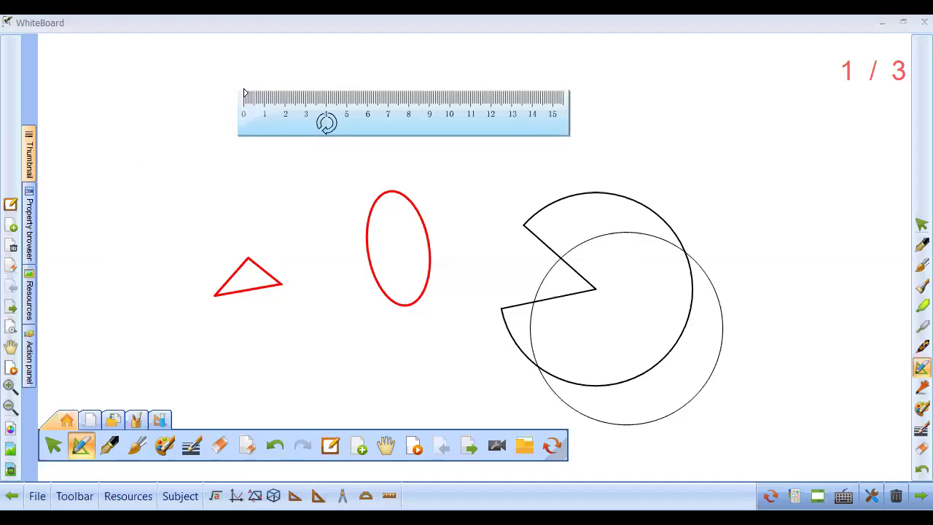
pyautogui.moveTo(454, 89); pyautogui.dragTo(492, 93)
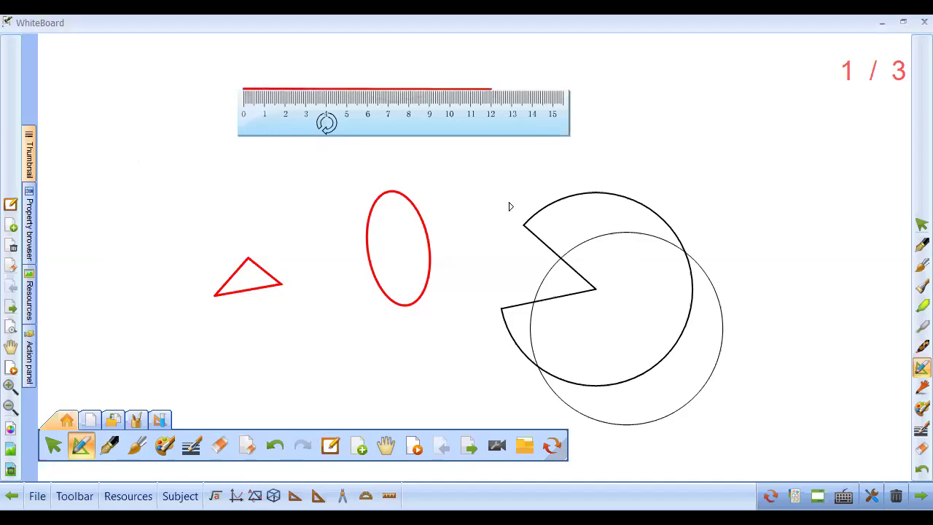
pyautogui.rightClick(460, 108)
pyautogui.click(469, 171)
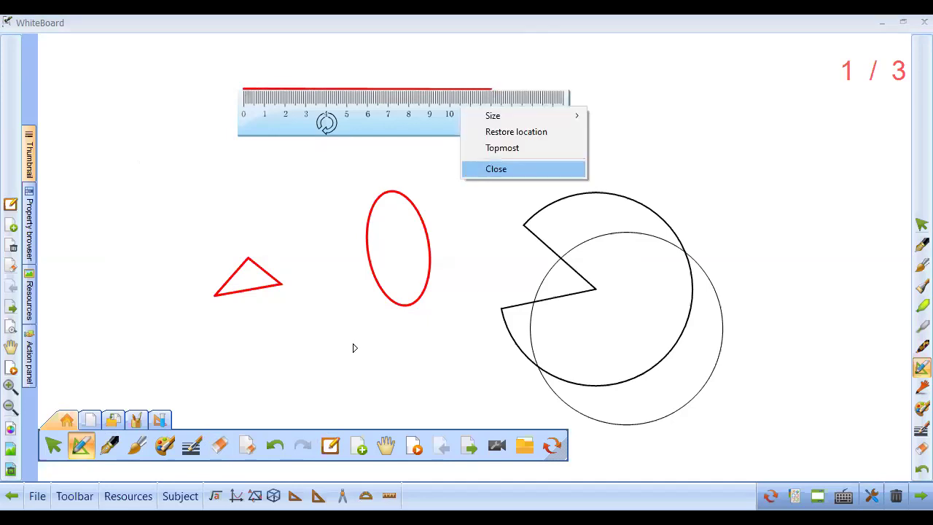
# Switch the subject tools to Physics and draw a fan-blade shape above the triangle
pyautogui.click(180, 496)
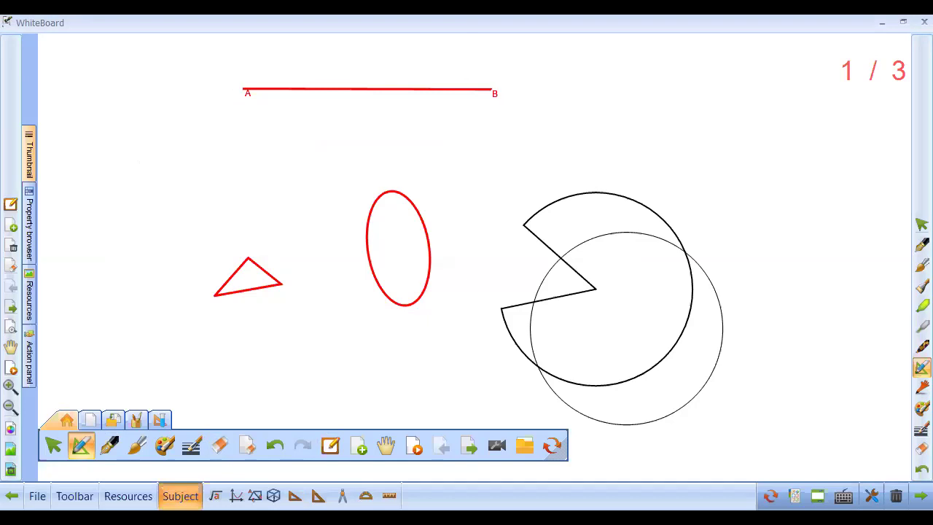
pyautogui.click(204, 427)
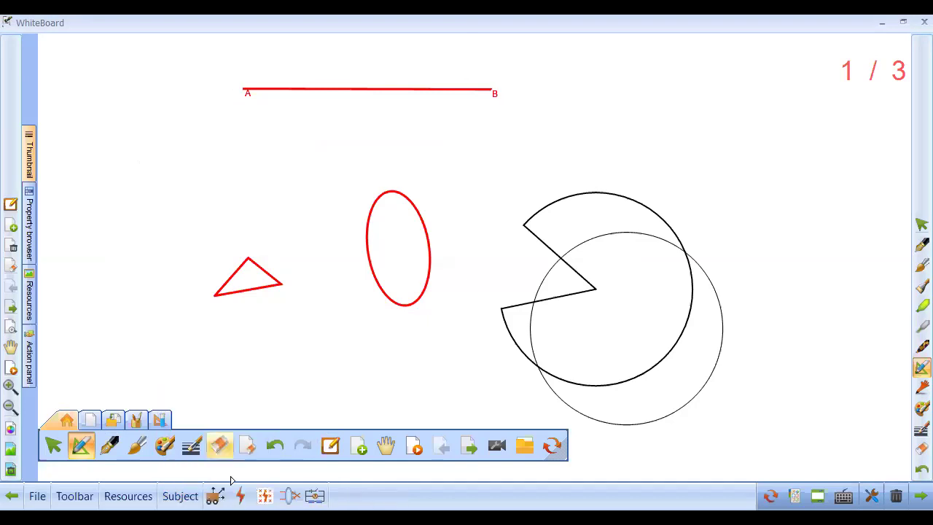
pyautogui.click(215, 495)
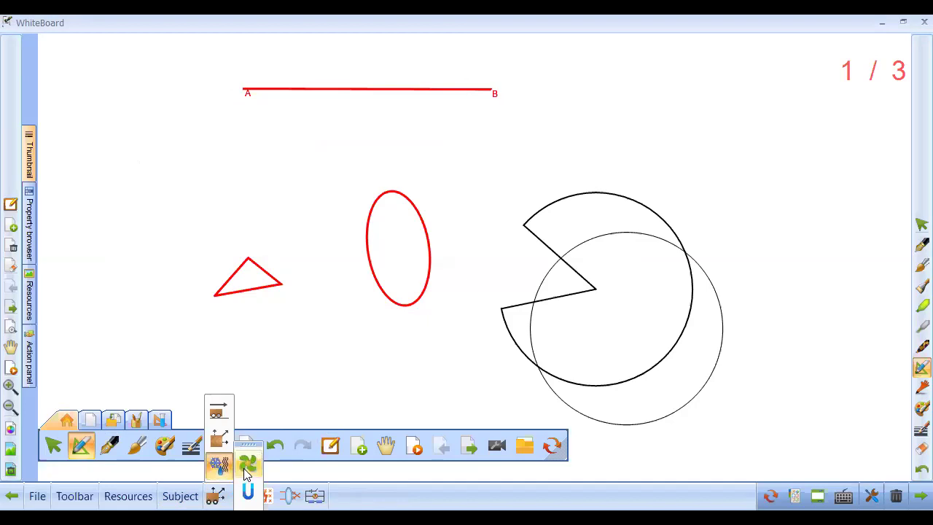
pyautogui.click(245, 466)
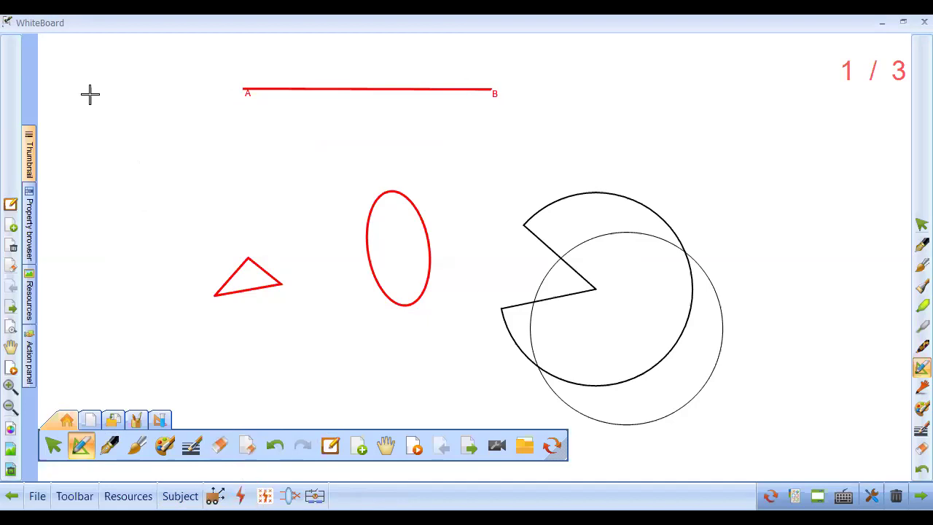
pyautogui.moveTo(89, 94); pyautogui.dragTo(248, 308)
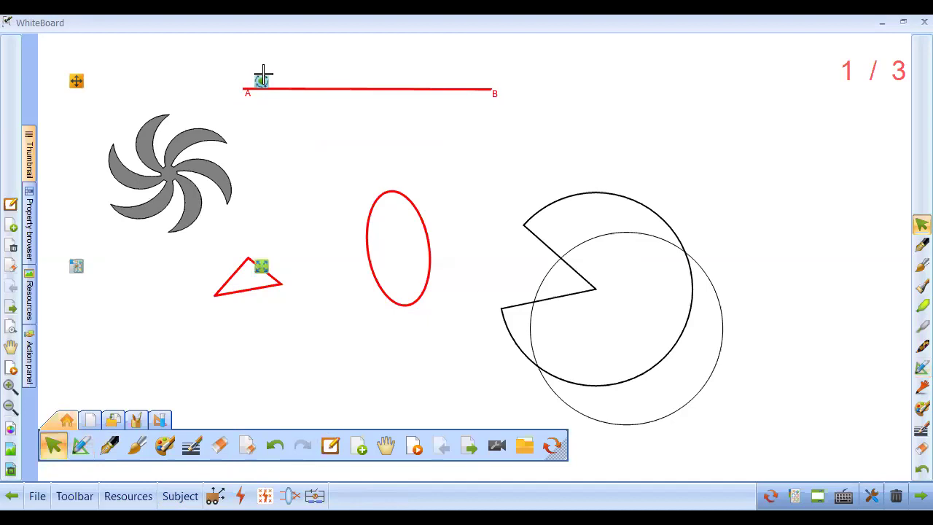
# Rotate the fan-blade shape, check its object options, and deselect it
pyautogui.moveTo(262, 79); pyautogui.dragTo(62, 293)
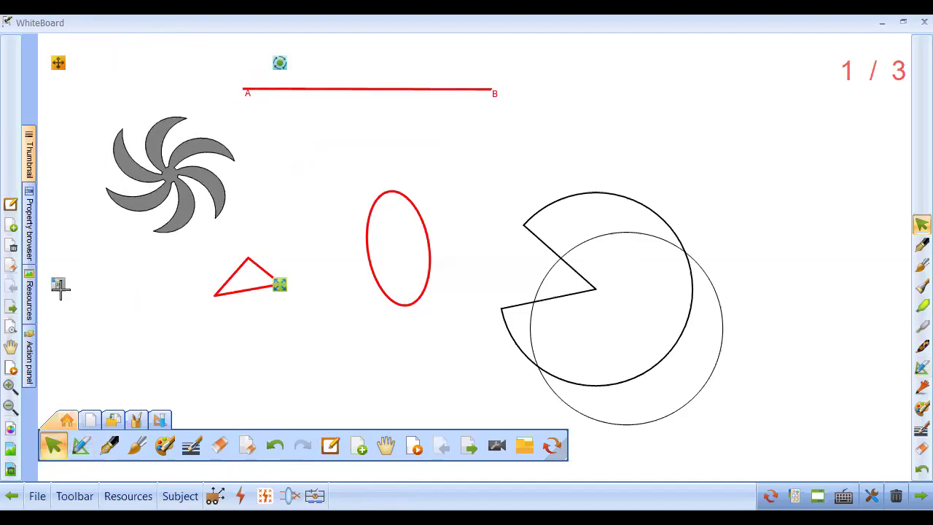
pyautogui.click(60, 288)
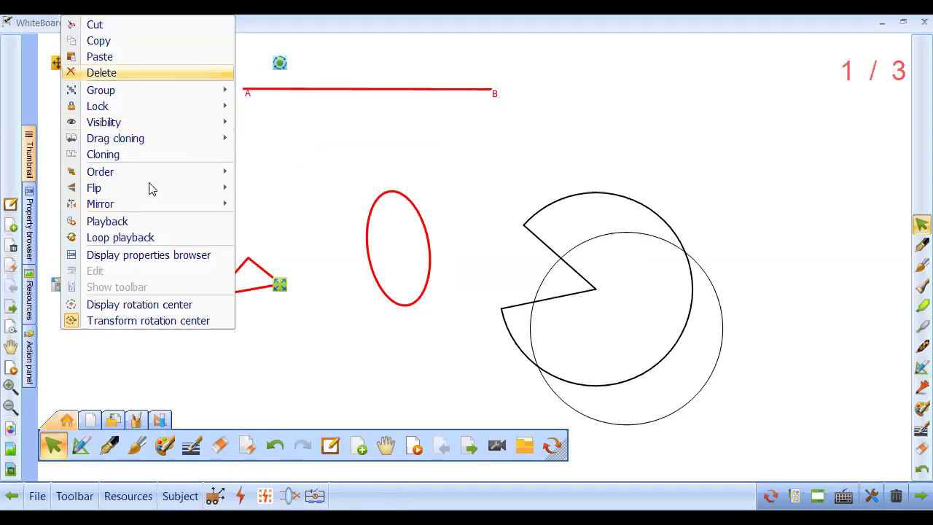
pyautogui.click(179, 372)
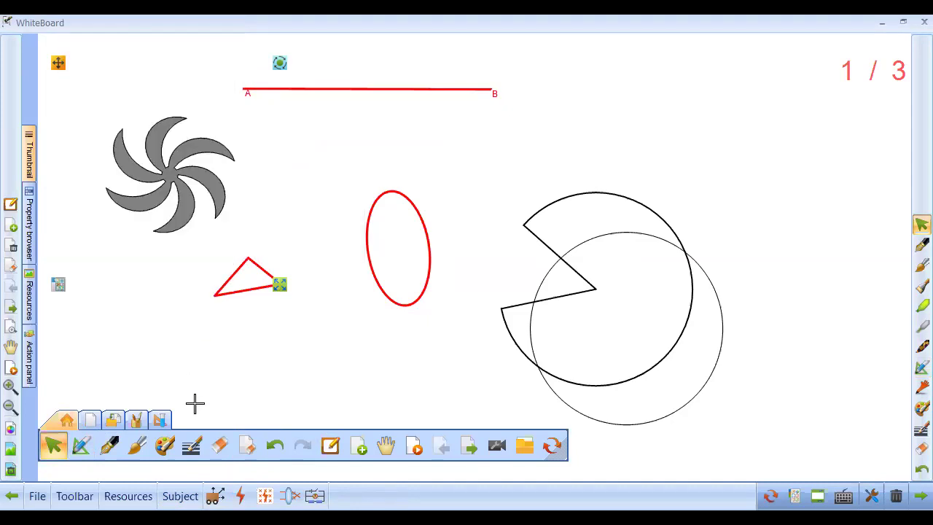
pyautogui.click(194, 402)
# Draw a large U-shaped magnet from the Physics tools beside the sector and circle
pyautogui.click(264, 495)
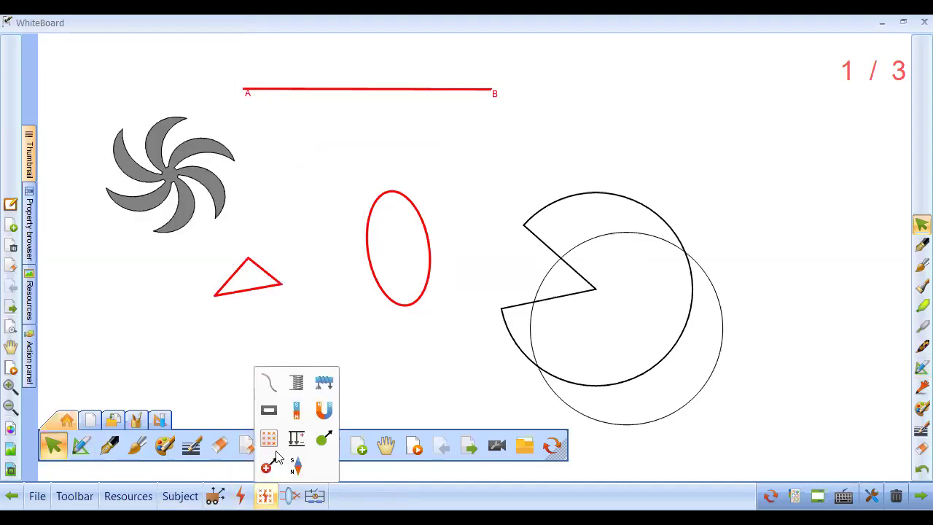
pyautogui.click(326, 410)
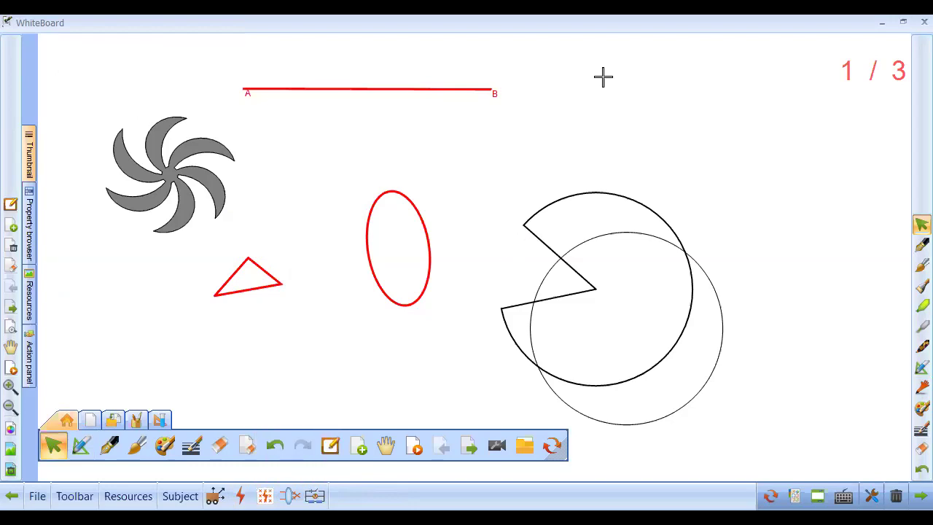
pyautogui.moveTo(762, 176); pyautogui.dragTo(839, 283)
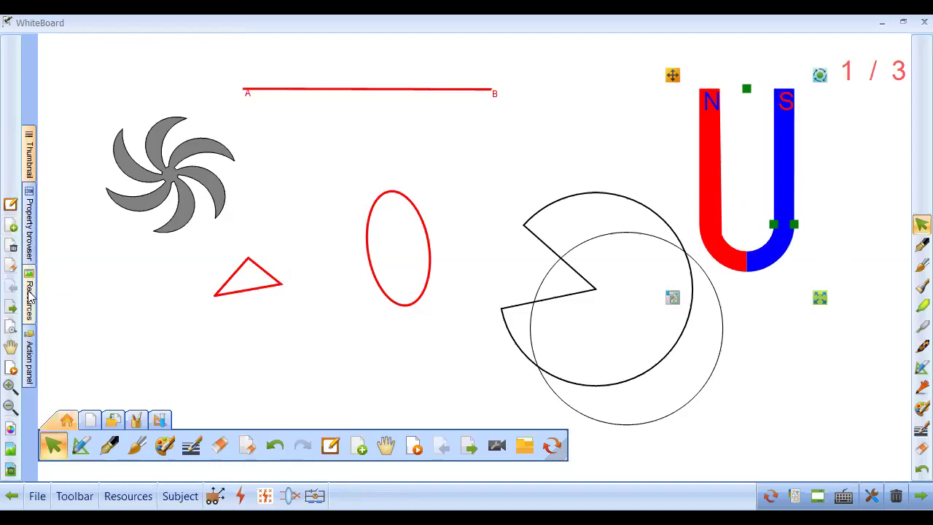
# Insert the wavy arrow from the ImageLib Annotation resources above the sector, enlarge it over the magnet, and deselect it
pyautogui.click(29, 295)
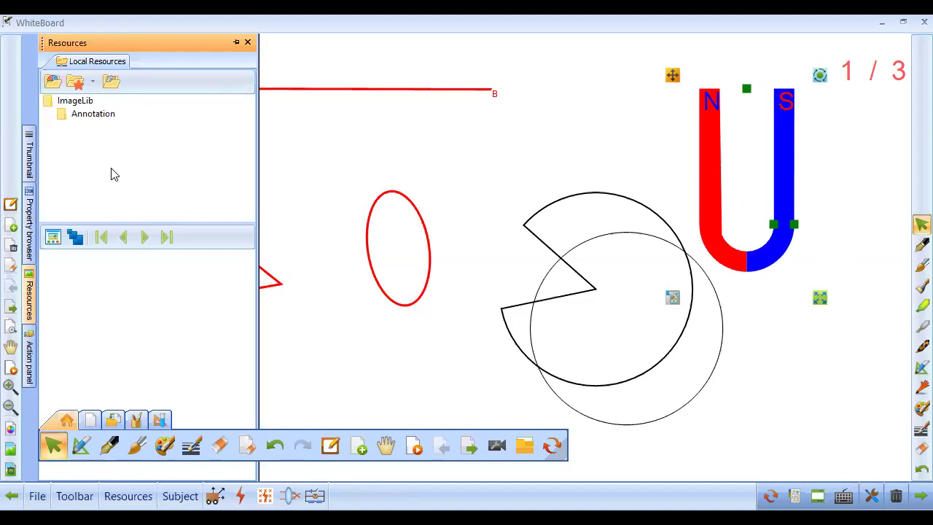
pyautogui.click(99, 118)
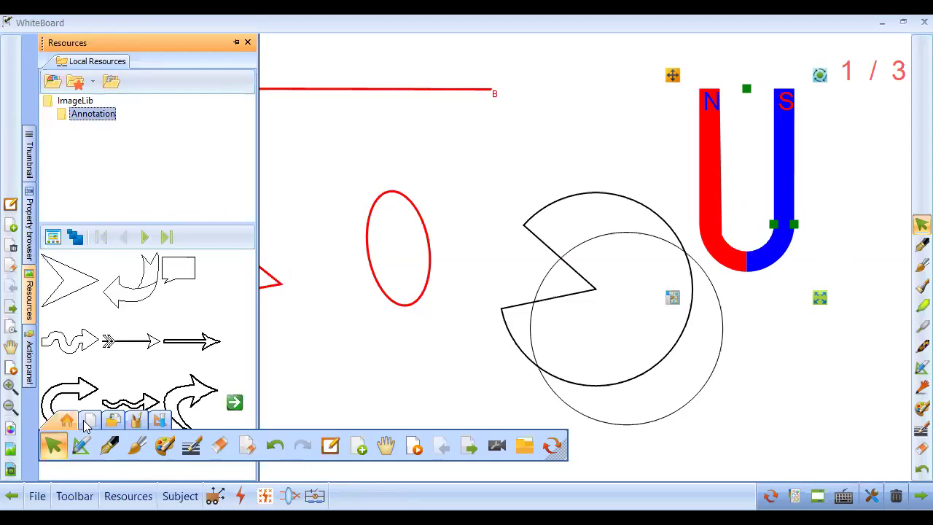
pyautogui.click(243, 494)
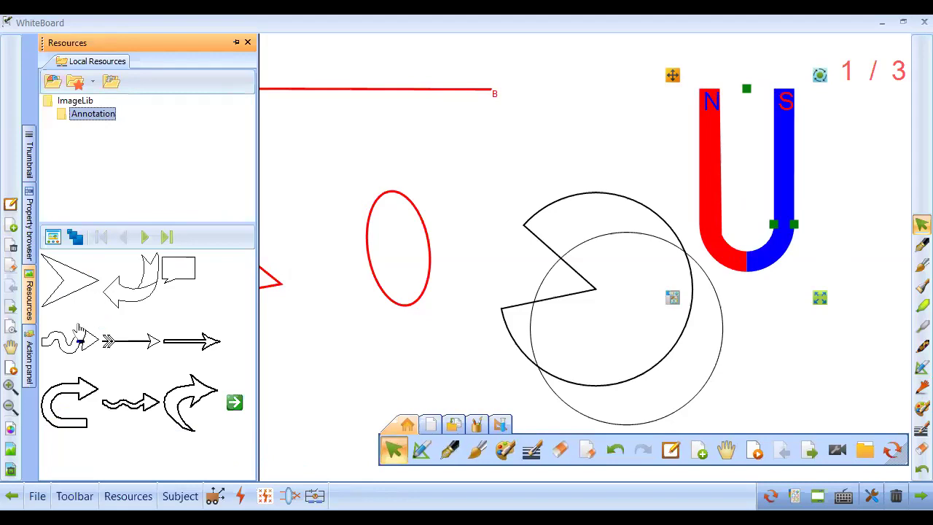
pyautogui.moveTo(75, 347)
pyautogui.mouseDown()
pyautogui.moveTo(554, 83)
pyautogui.moveTo(640, 124)
pyautogui.moveTo(604, 121)
pyautogui.mouseUp()
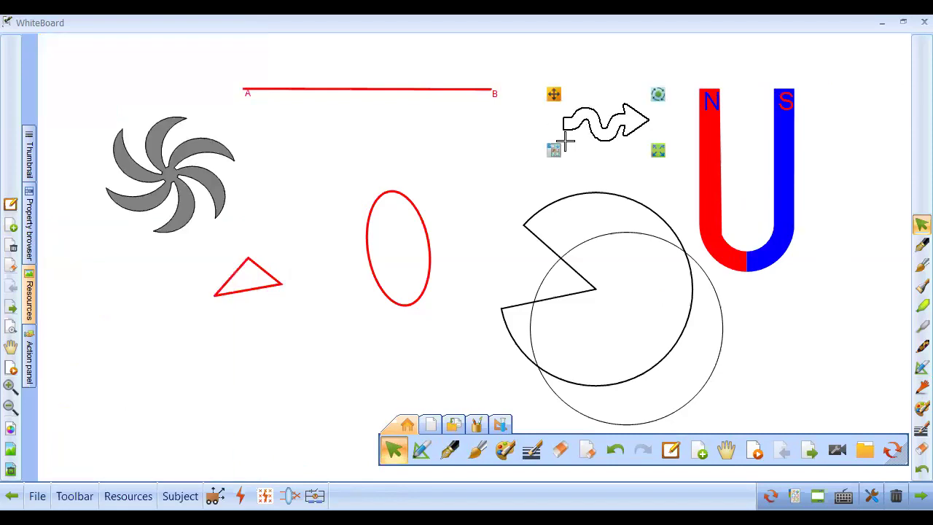
pyautogui.moveTo(648, 153); pyautogui.dragTo(848, 255)
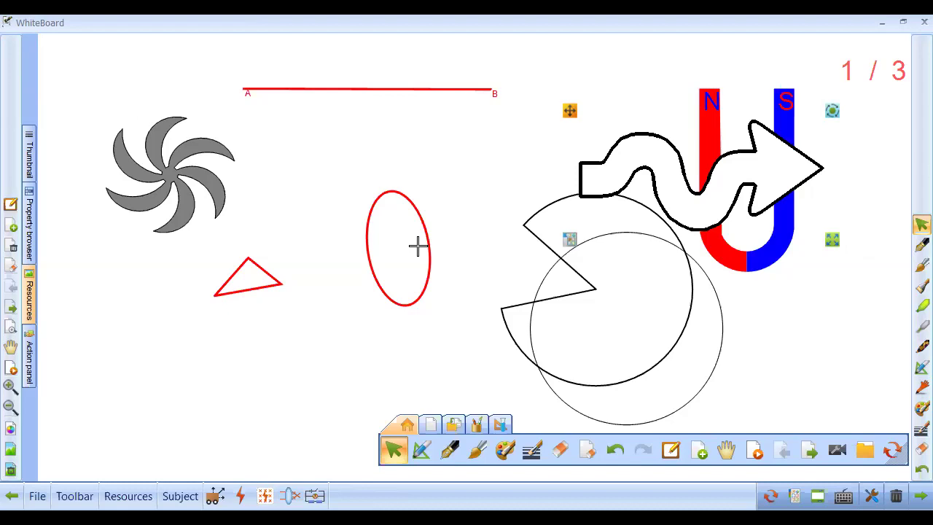
pyautogui.moveTo(302, 171); pyautogui.dragTo(481, 233)
pyautogui.click(271, 387)
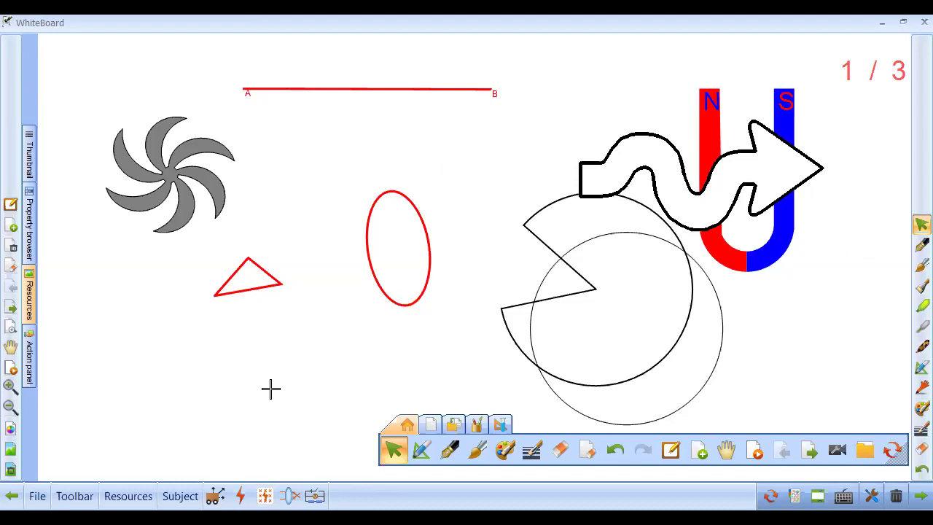
# Switch the subject tools to Chemistry and draw a beaker of liquid below the triangle
pyautogui.click(179, 495)
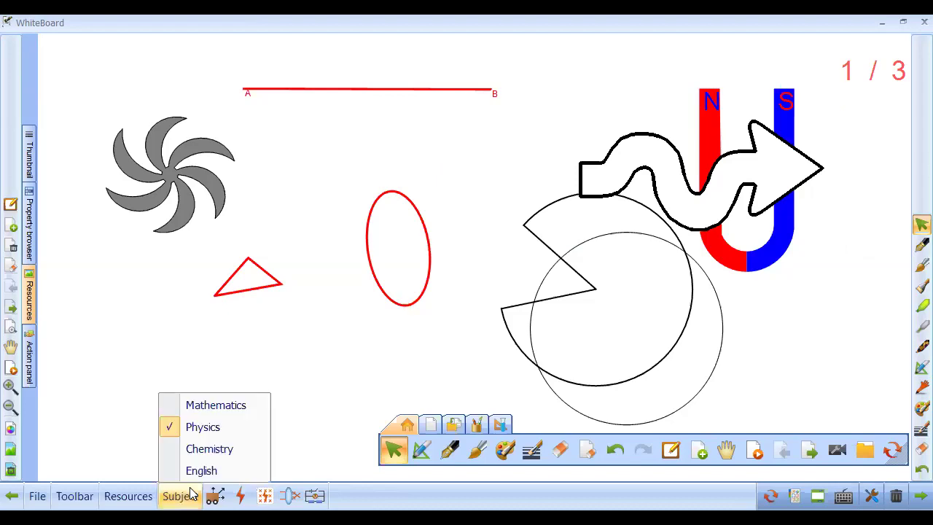
pyautogui.click(210, 448)
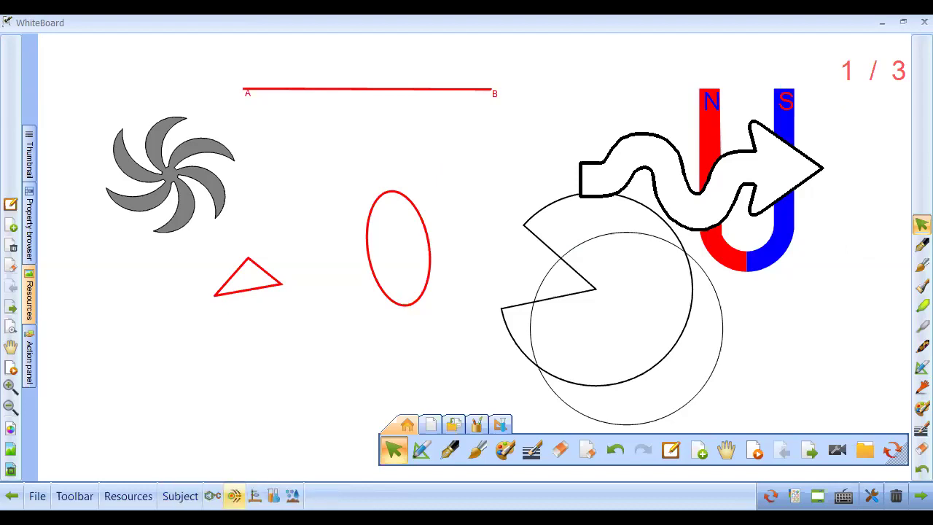
pyautogui.click(273, 496)
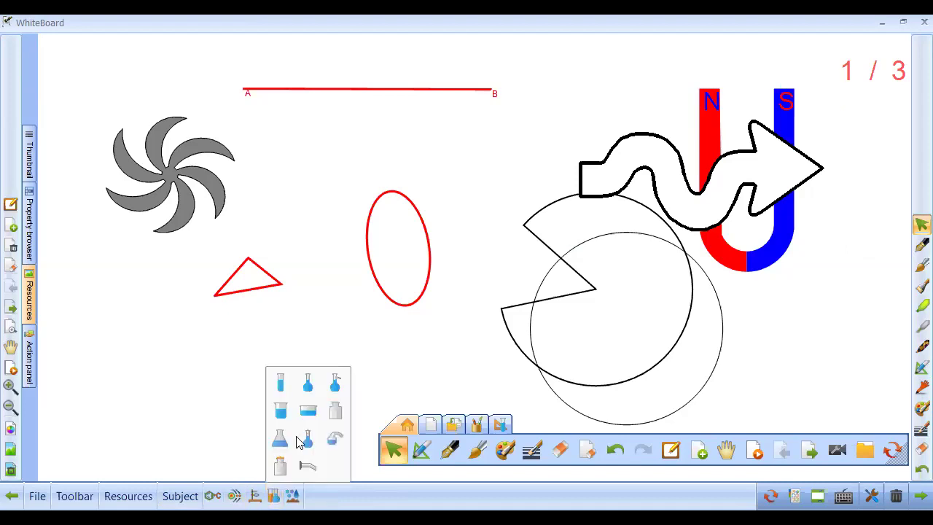
pyautogui.click(286, 410)
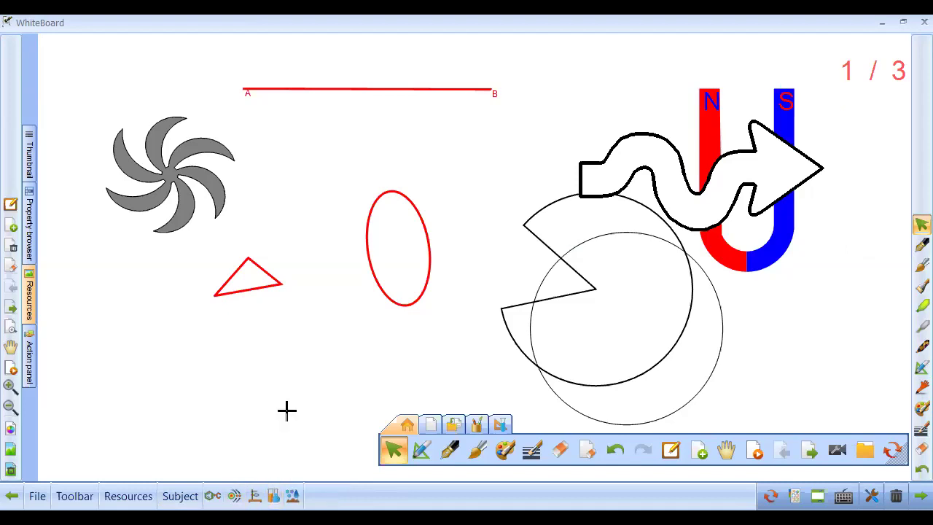
pyautogui.moveTo(129, 314); pyautogui.dragTo(200, 410)
pyautogui.moveTo(254, 454); pyautogui.dragTo(255, 455)
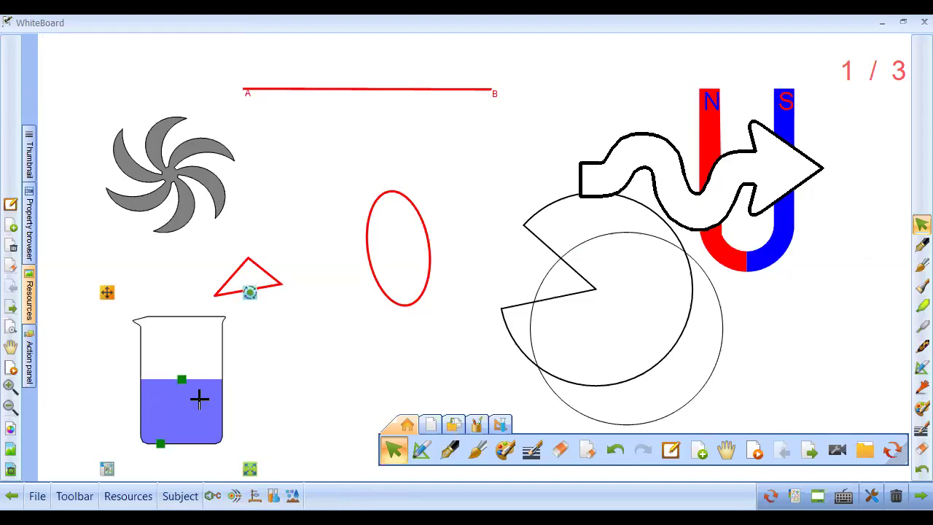
# Adjust the beaker's liquid level, rotate the beaker upside down, and deselect it
pyautogui.moveTo(184, 382)
pyautogui.mouseDown()
pyautogui.moveTo(182, 339)
pyautogui.moveTo(181, 406)
pyautogui.moveTo(188, 370)
pyautogui.mouseUp()
pyautogui.moveTo(243, 294); pyautogui.dragTo(117, 446)
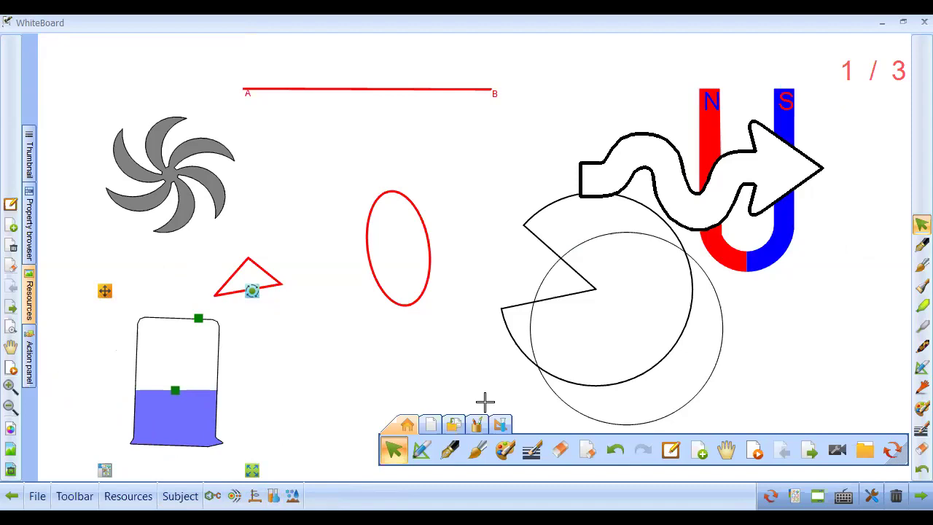
pyautogui.click(462, 369)
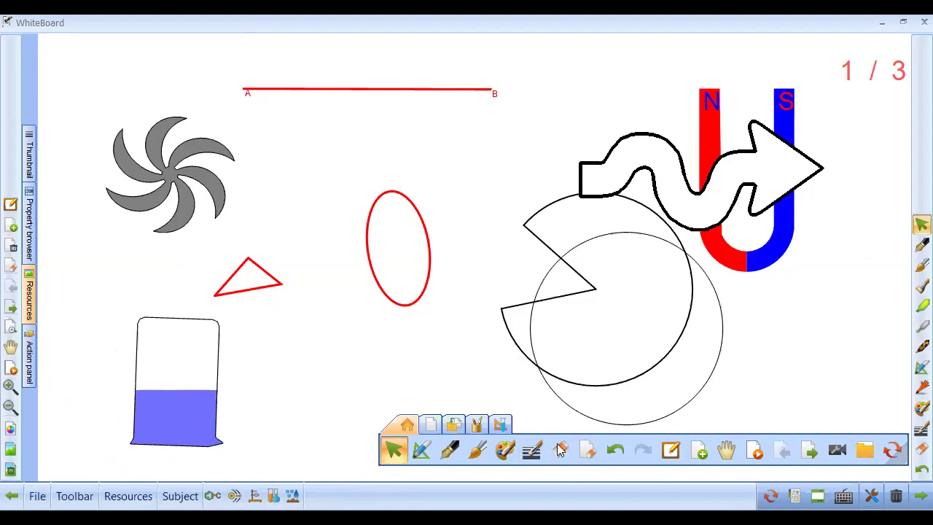
# Erase all the drawings on the slide and return to the selection tool
pyautogui.click(568, 475)
pyautogui.moveTo(110, 64); pyautogui.dragTo(841, 377)
pyautogui.moveTo(104, 401); pyautogui.dragTo(843, 121)
pyautogui.click(393, 449)
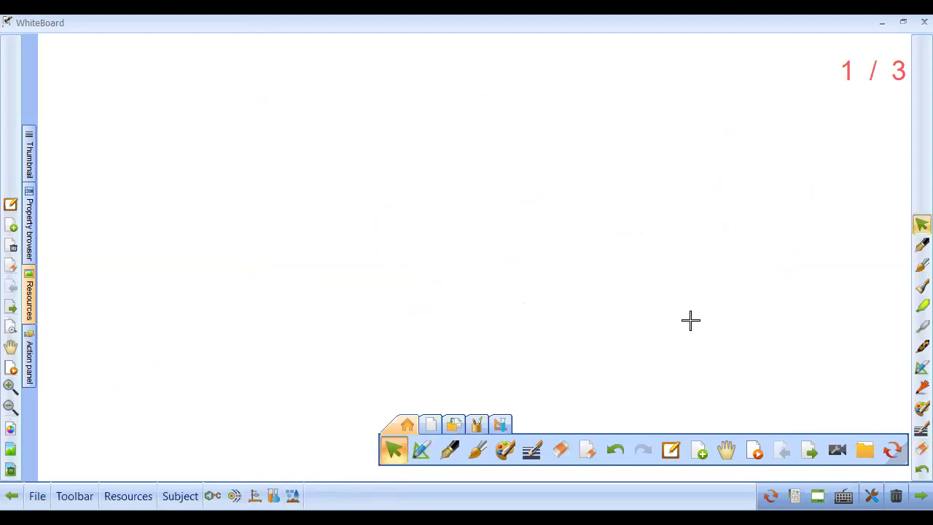
# Draw freehand looping strokes across the middle of the slide with the brush pen in red
pyautogui.click(479, 450)
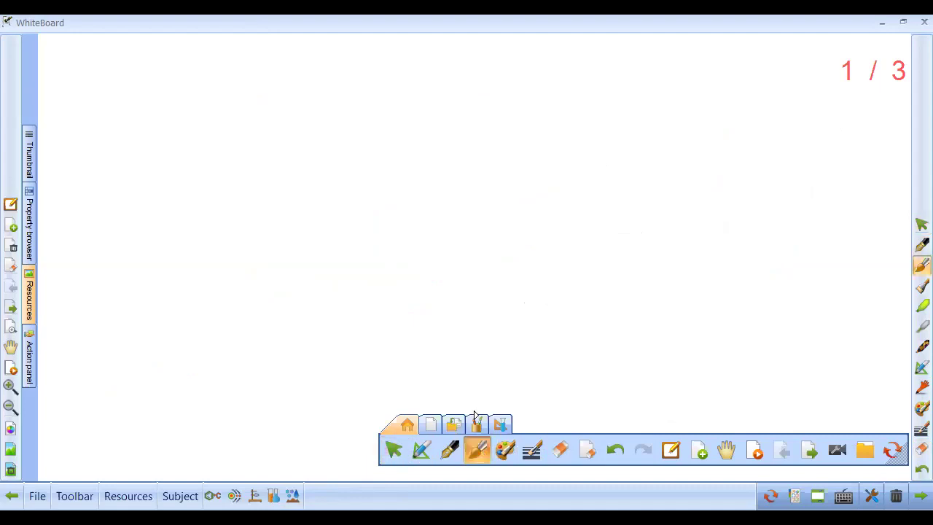
pyautogui.click(506, 450)
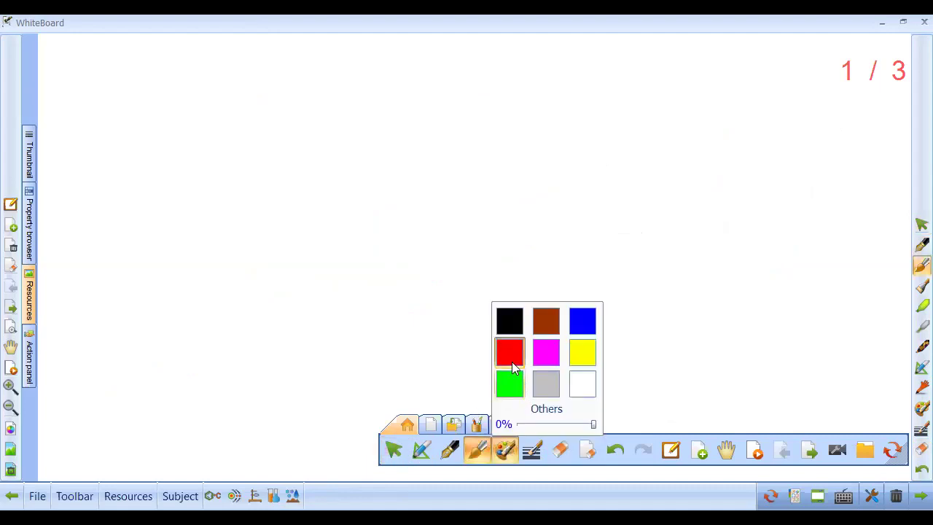
pyautogui.click(512, 360)
pyautogui.moveTo(264, 212)
pyautogui.mouseDown()
pyautogui.moveTo(629, 262)
pyautogui.moveTo(628, 240)
pyautogui.mouseUp()
pyautogui.moveTo(276, 376)
pyautogui.mouseDown()
pyautogui.moveTo(529, 248)
pyautogui.moveTo(360, 209)
pyautogui.moveTo(643, 260)
pyautogui.mouseUp()
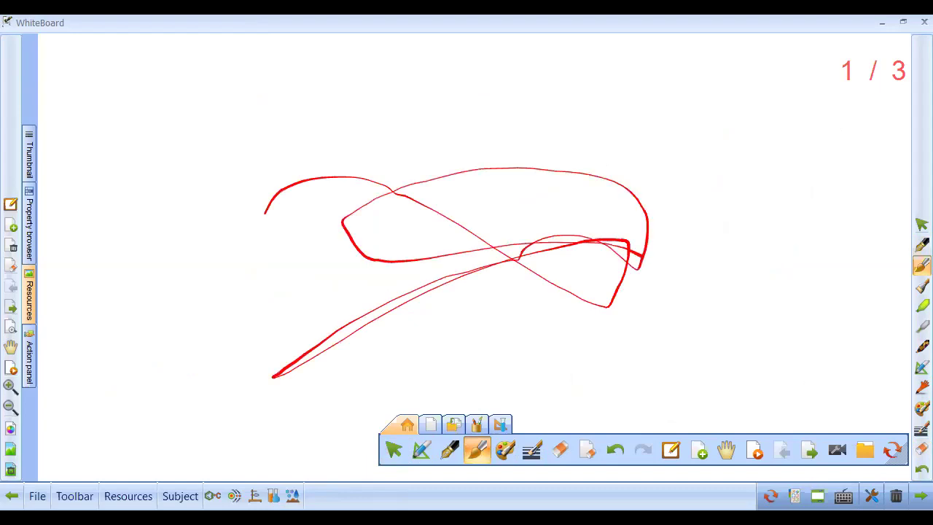
# Cover the screen with the Curtain tool and pull its upper edge down to reveal roughly the upper 40 percent of the board
pyautogui.click(871, 495)
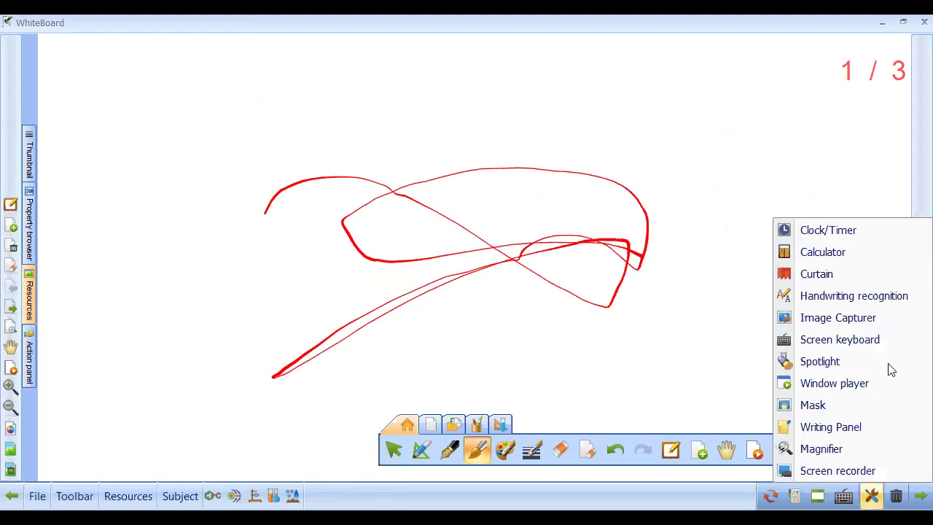
pyautogui.click(833, 272)
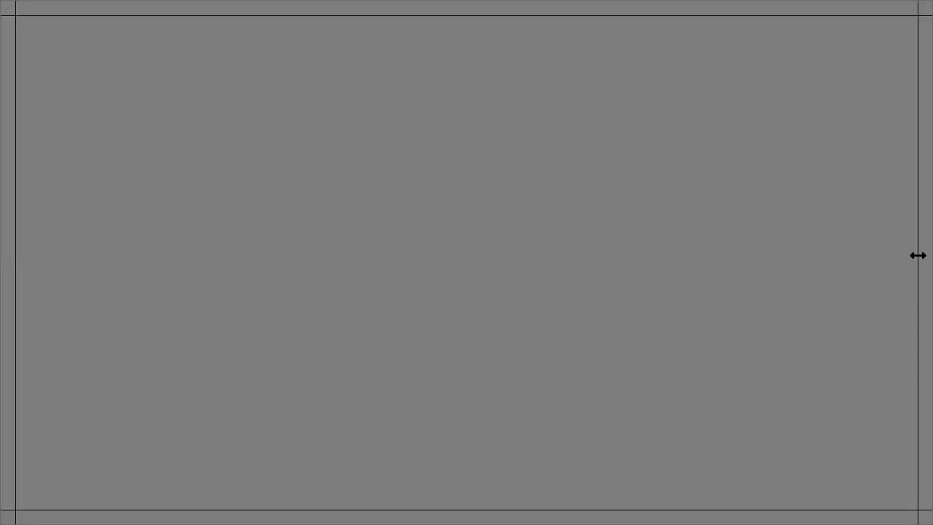
pyautogui.moveTo(917, 255)
pyautogui.mouseDown()
pyautogui.moveTo(490, 297)
pyautogui.moveTo(710, 298)
pyautogui.moveTo(901, 283)
pyautogui.mouseUp()
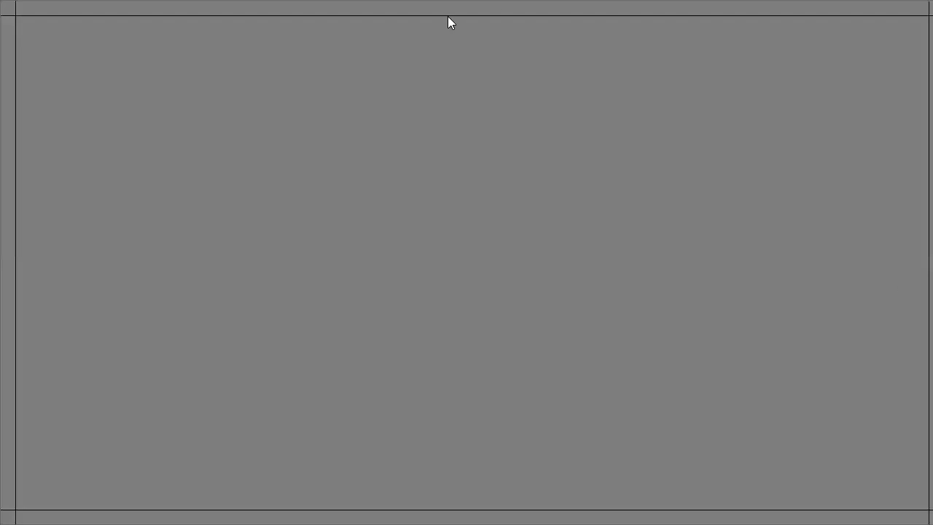
pyautogui.moveTo(444, 15); pyautogui.dragTo(459, 232)
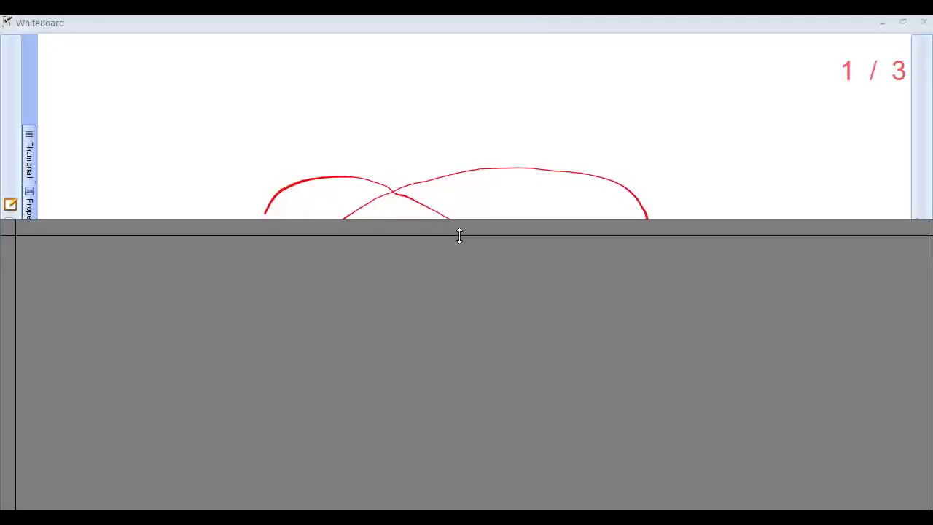
# Return the curtain to full coverage, raise its lower edge to reveal roughly the lower 60 percent of the board, and close it
pyautogui.moveTo(469, 22); pyautogui.dragTo(470, 9)
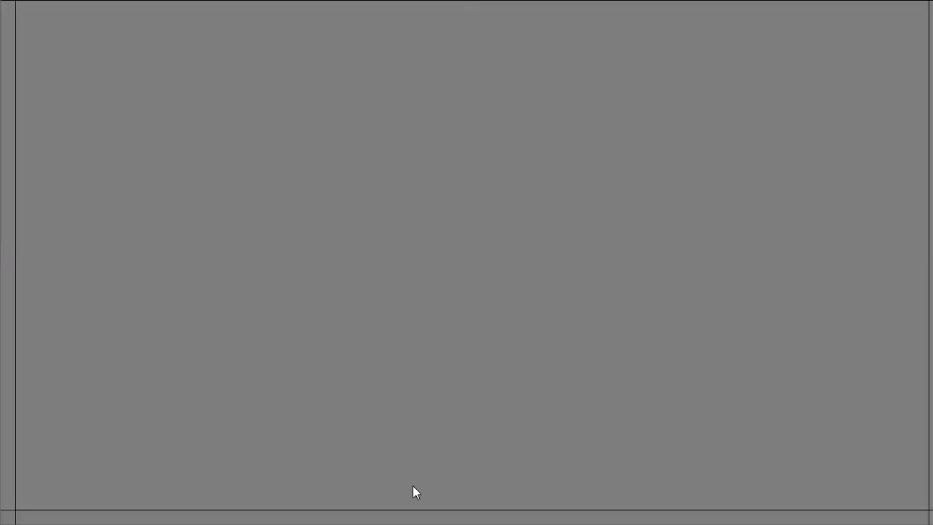
pyautogui.moveTo(407, 508)
pyautogui.mouseDown()
pyautogui.moveTo(418, 73)
pyautogui.moveTo(424, 195)
pyautogui.mouseUp()
pyautogui.rightClick(423, 134)
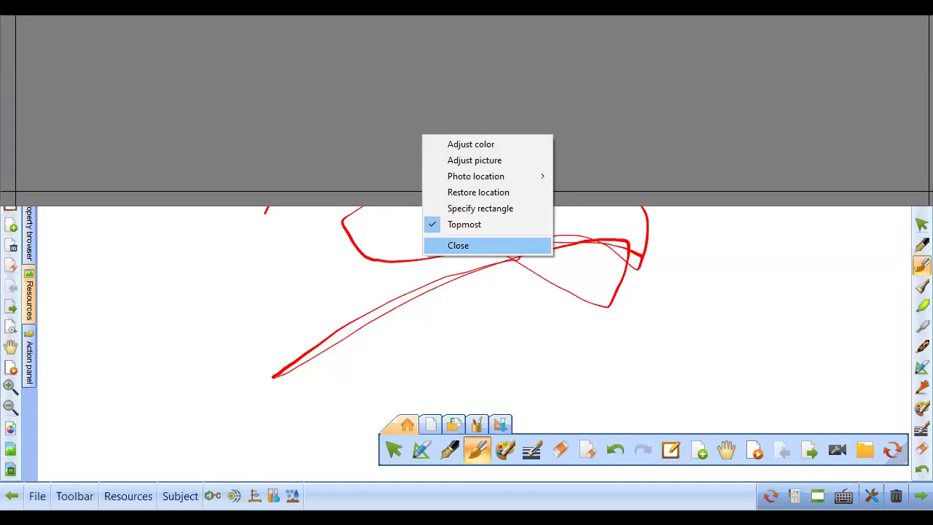
pyautogui.click(446, 247)
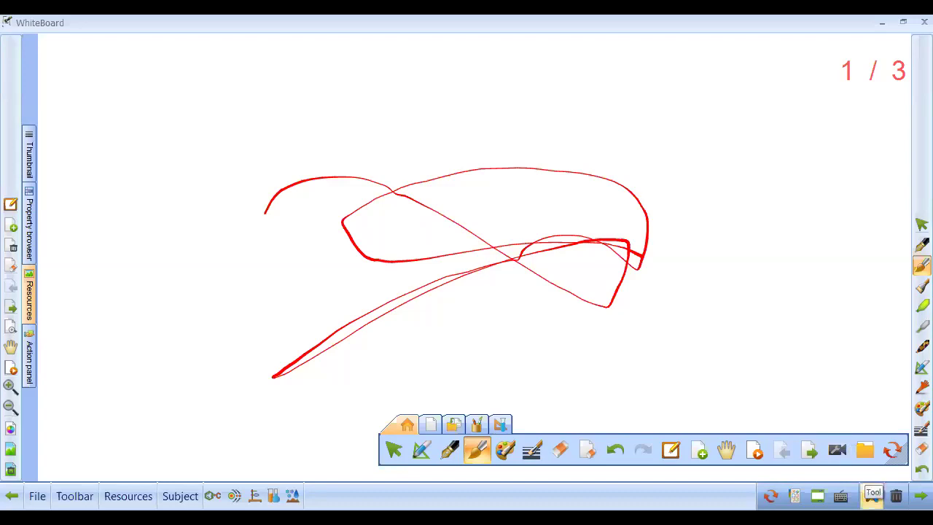
# Turn on the Spotlight over the board and enlarge its circular opening slightly
pyautogui.click(872, 496)
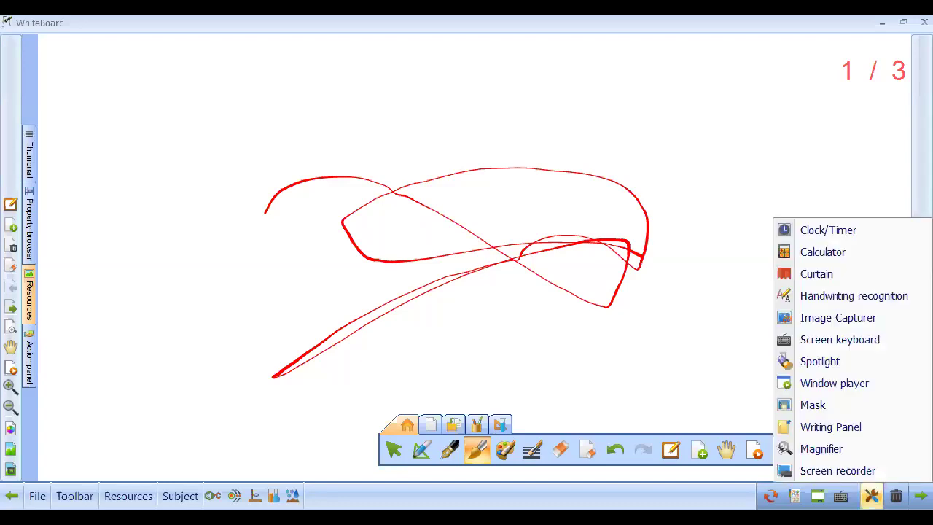
pyautogui.click(842, 360)
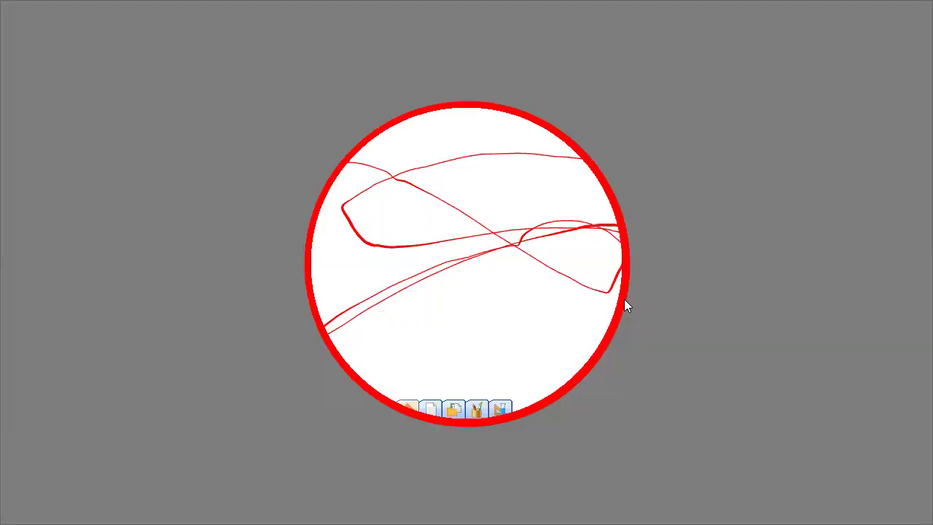
pyautogui.moveTo(624, 299); pyautogui.dragTo(751, 292)
pyautogui.moveTo(597, 379)
pyautogui.mouseDown()
pyautogui.moveTo(376, 369)
pyautogui.moveTo(590, 392)
pyautogui.moveTo(602, 380)
pyautogui.mouseUp()
# Change the spotlight's shape to Triangle, tilt and resize the opening, and close the spotlight
pyautogui.rightClick(602, 380)
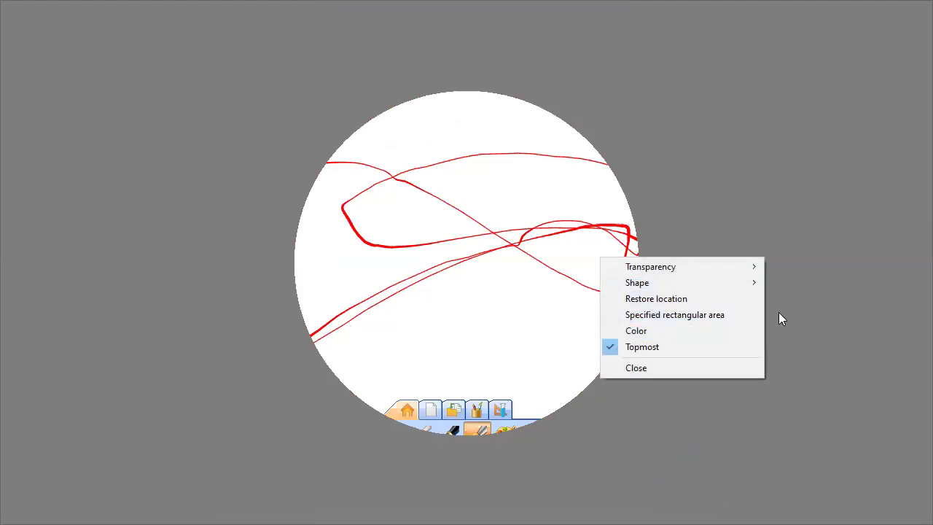
pyautogui.moveTo(760, 283)
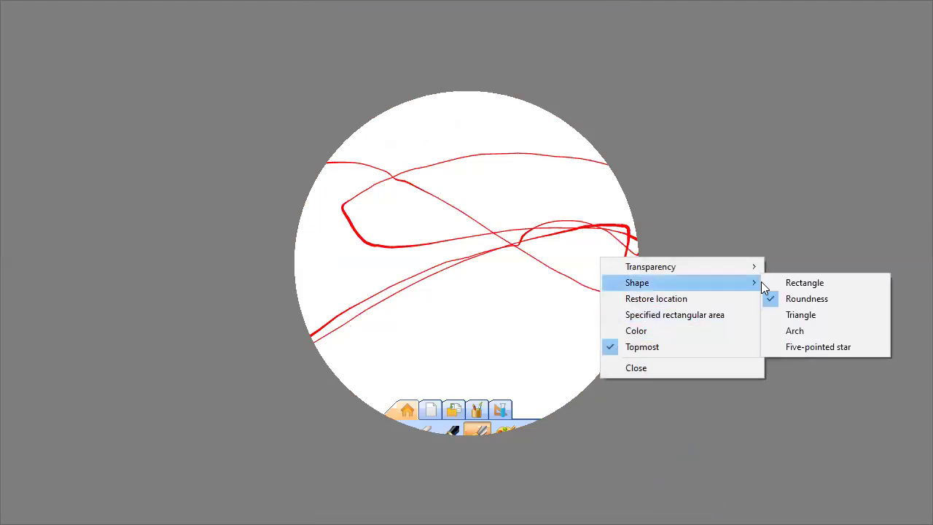
pyautogui.click(778, 315)
pyautogui.moveTo(598, 327); pyautogui.dragTo(535, 405)
pyautogui.rightClick(536, 400)
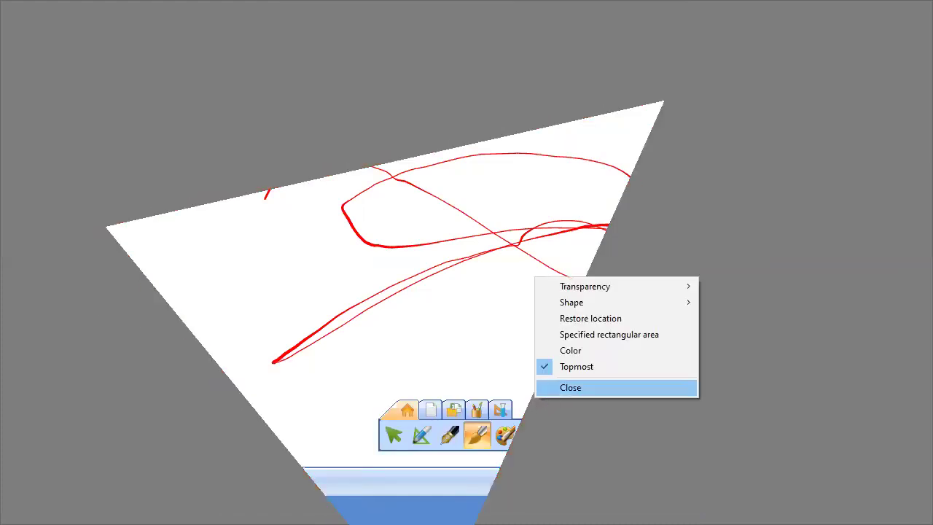
pyautogui.click(548, 394)
# Add the Clock/Timer to the board, move it to the slide's upper-left corner, and start the timing
pyautogui.click(870, 495)
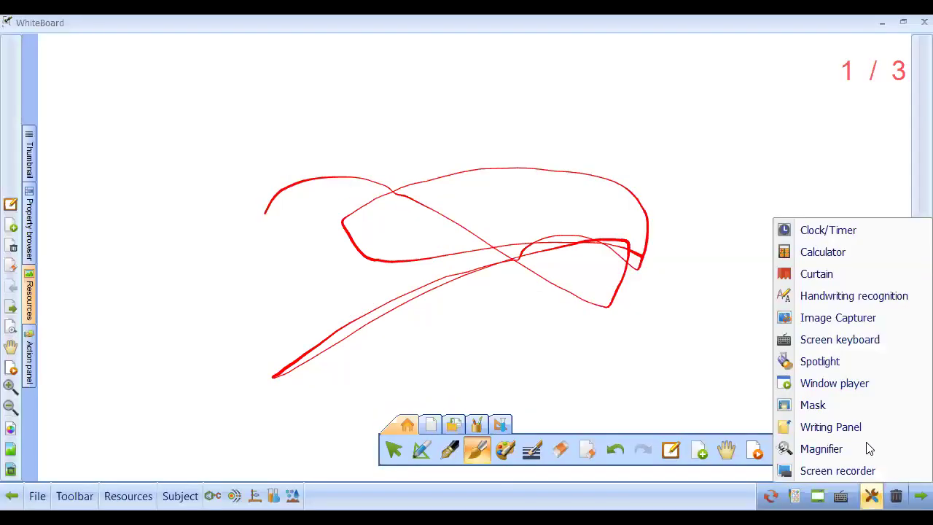
pyautogui.click(838, 232)
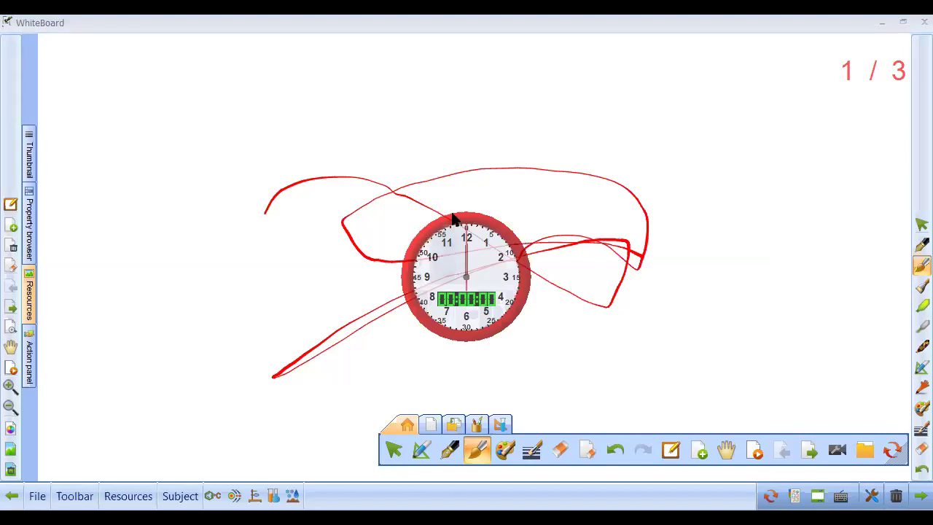
pyautogui.moveTo(453, 216)
pyautogui.mouseDown()
pyautogui.moveTo(235, 94)
pyautogui.moveTo(145, 80)
pyautogui.mouseUp()
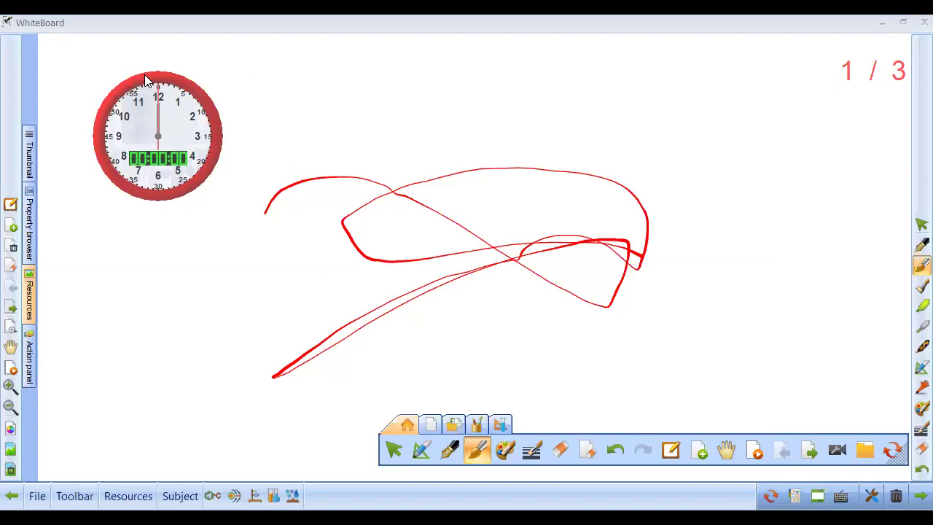
pyautogui.rightClick(145, 81)
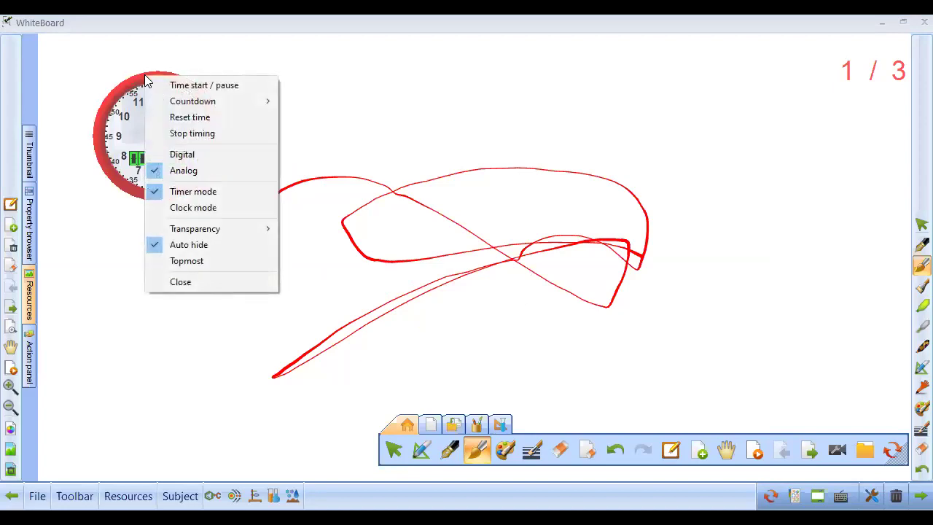
pyautogui.click(164, 86)
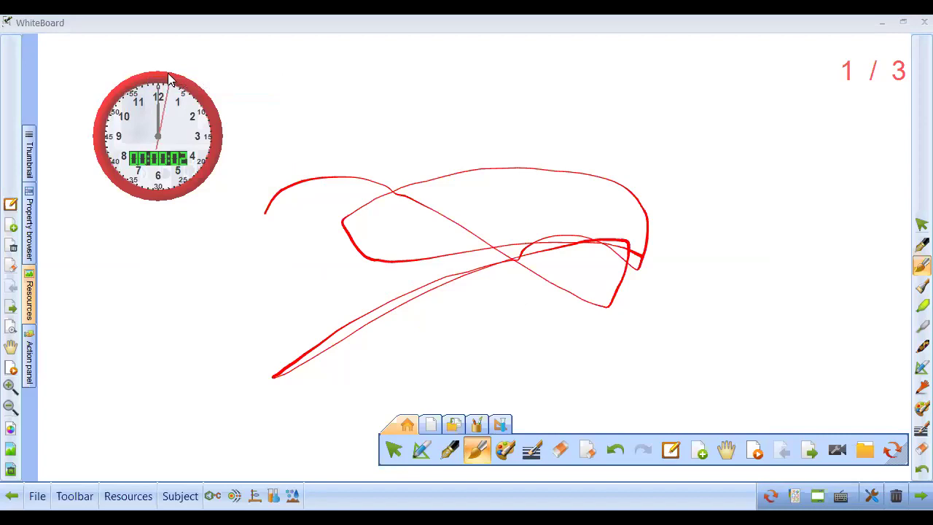
# Switch the running timer to the Digital display and close it
pyautogui.rightClick(170, 79)
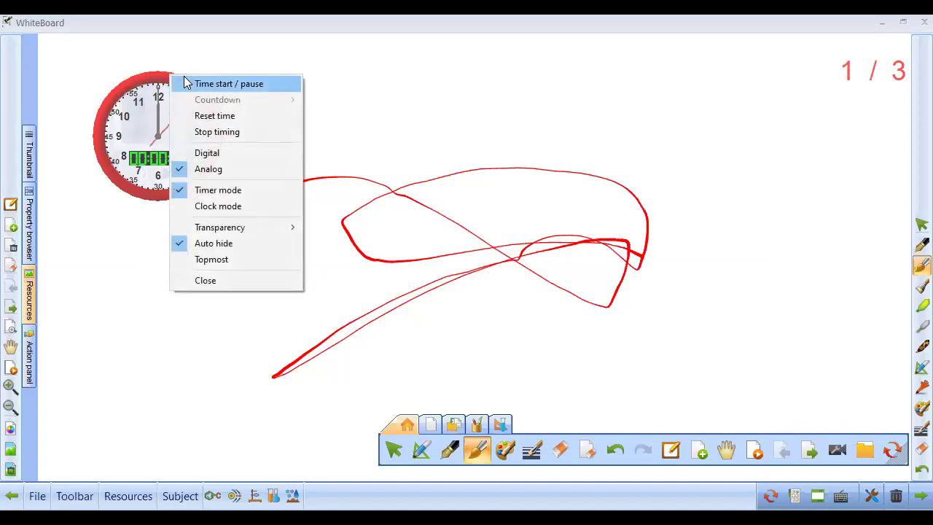
pyautogui.click(196, 154)
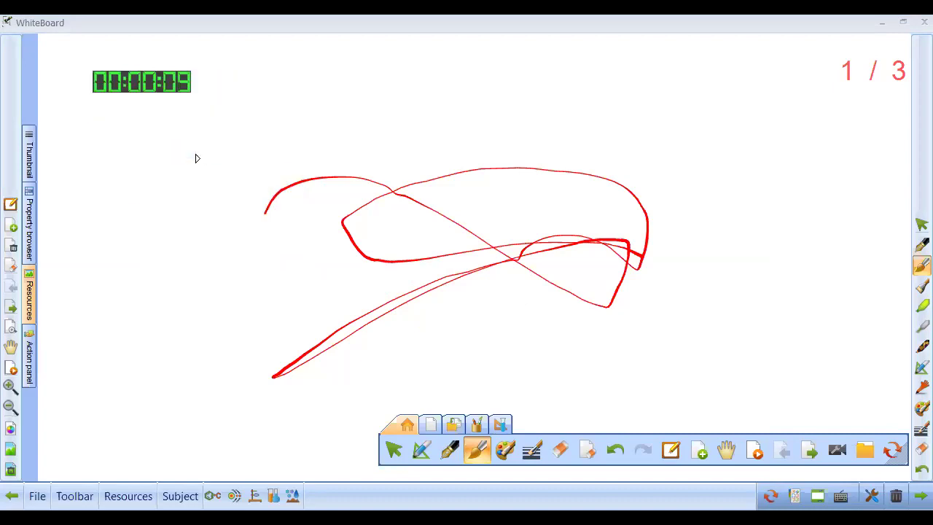
pyautogui.rightClick(170, 85)
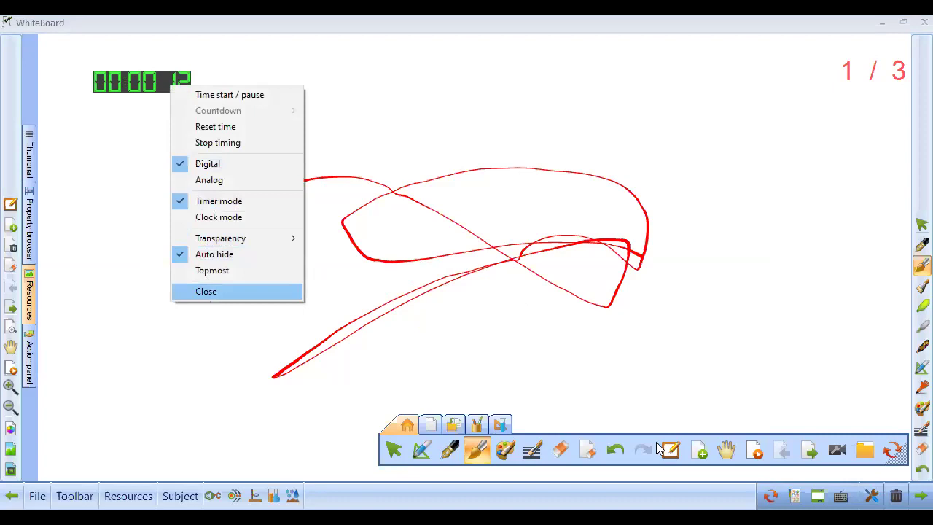
pyautogui.click(205, 292)
# Open the Screen keyboard utility over the whiteboard
pyautogui.click(873, 496)
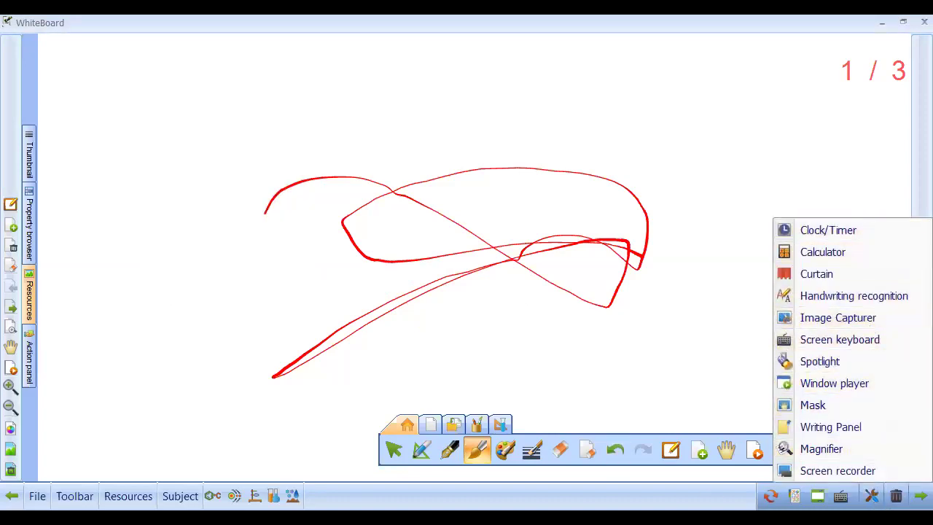
pyautogui.click(839, 340)
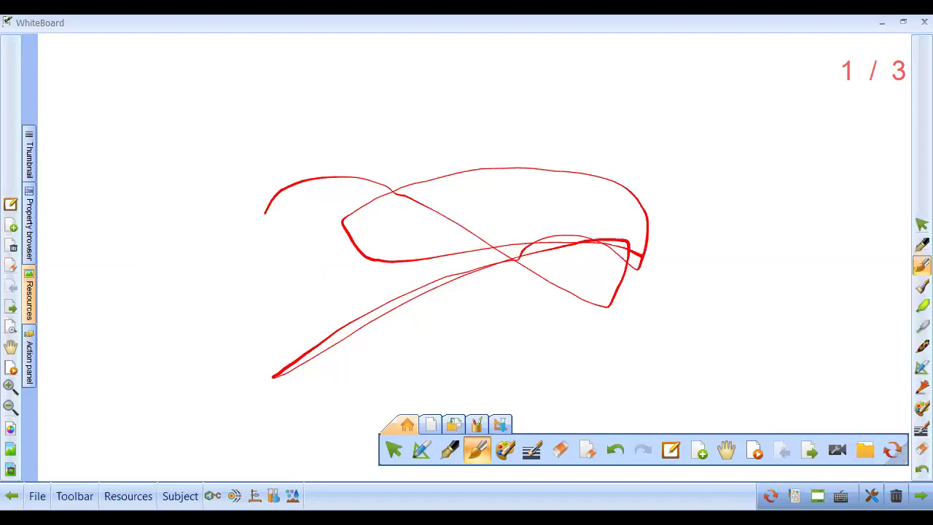